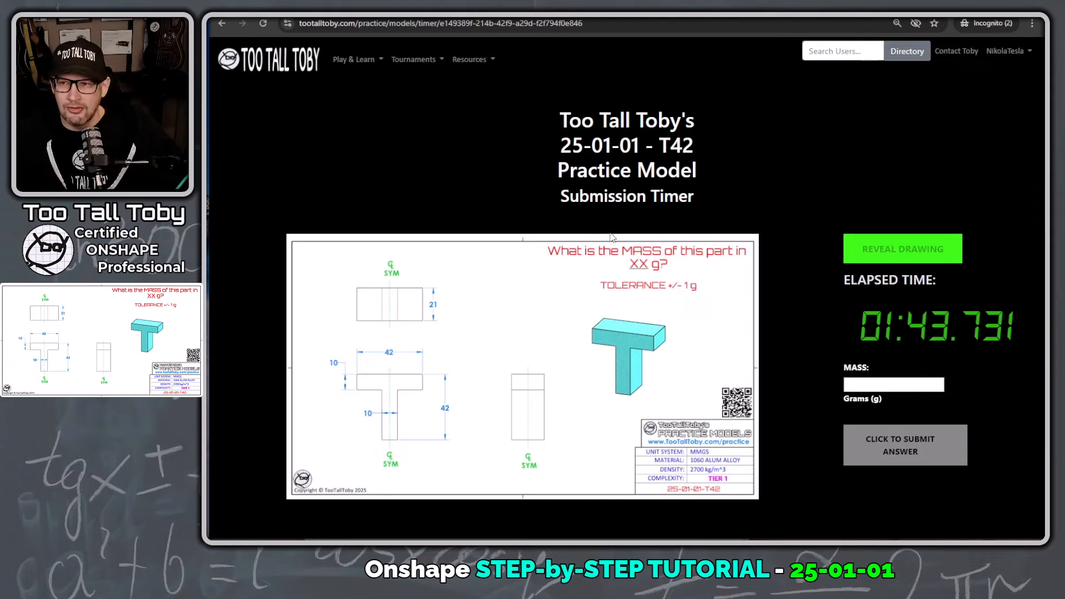
left_click_drag(1042, 37, 1064, 18)
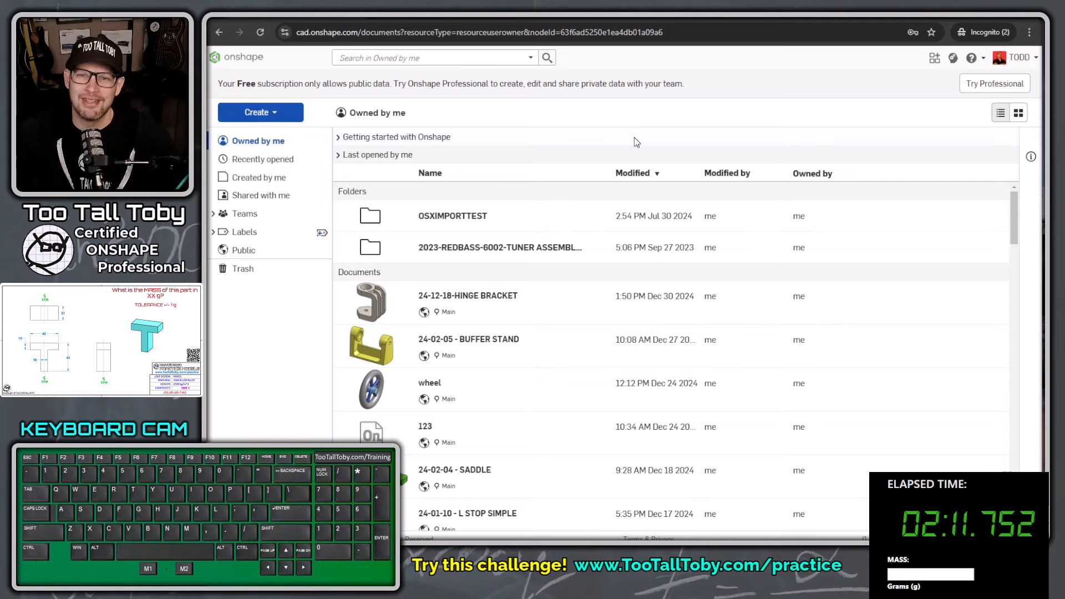
Create a new public document named "25-01-01 - T42"
left_click(272, 114)
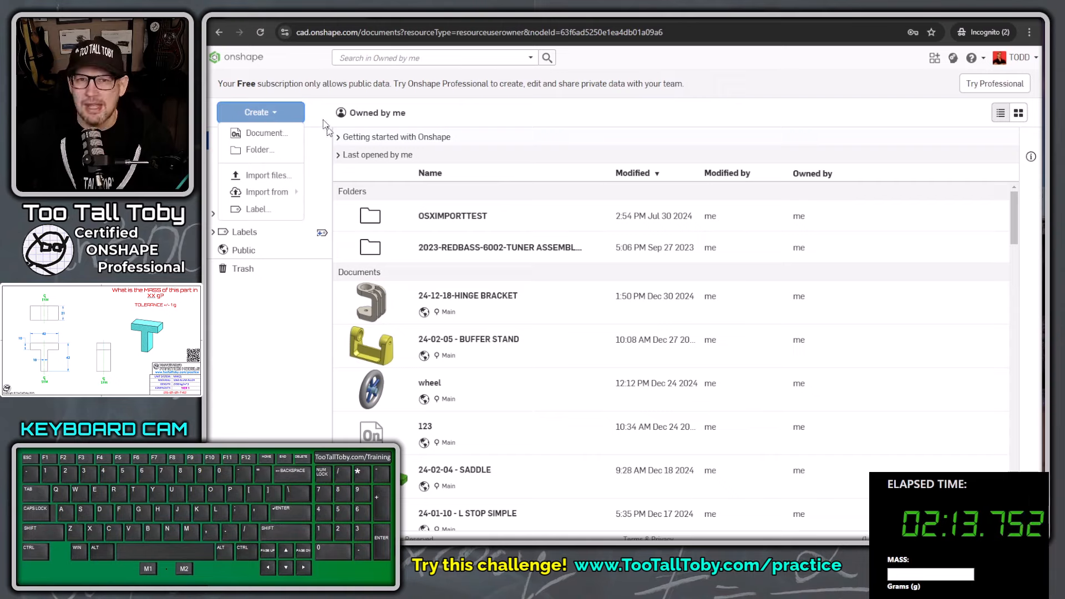
left_click(262, 133)
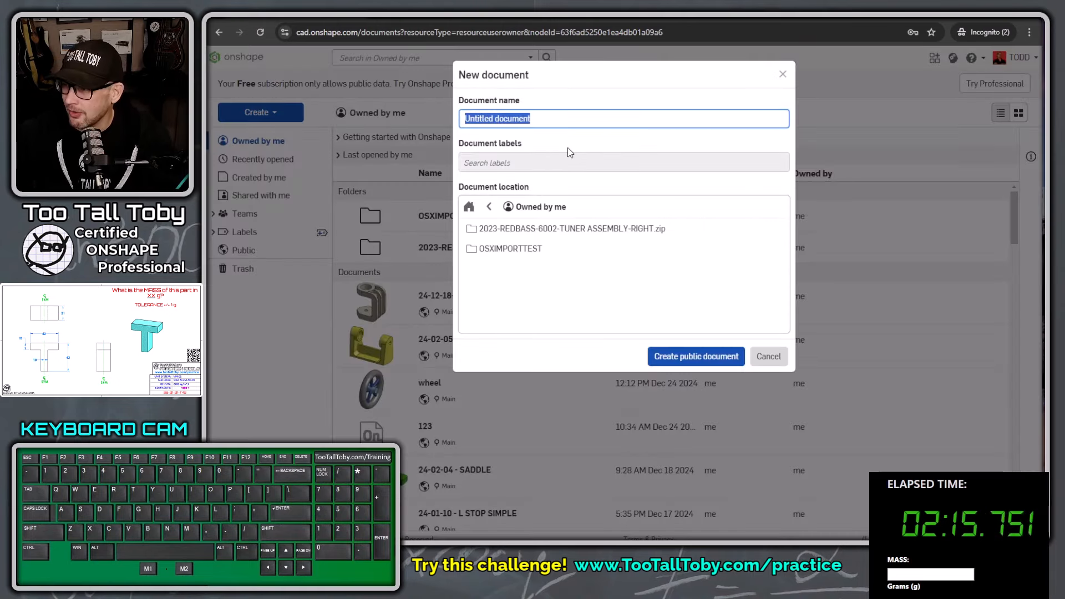
type("25-01-01 ")
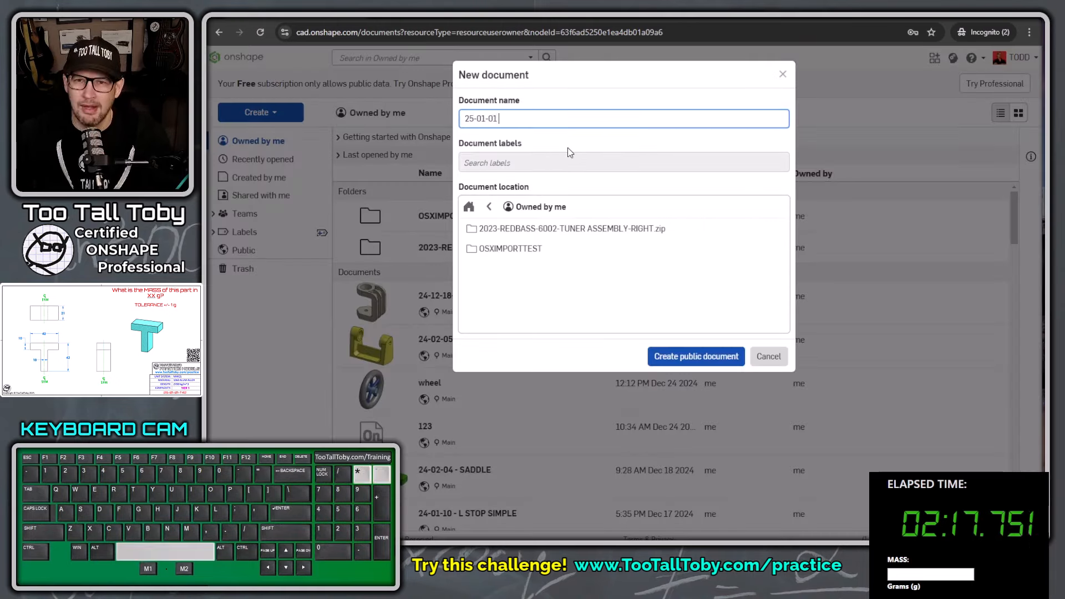
type("- ")
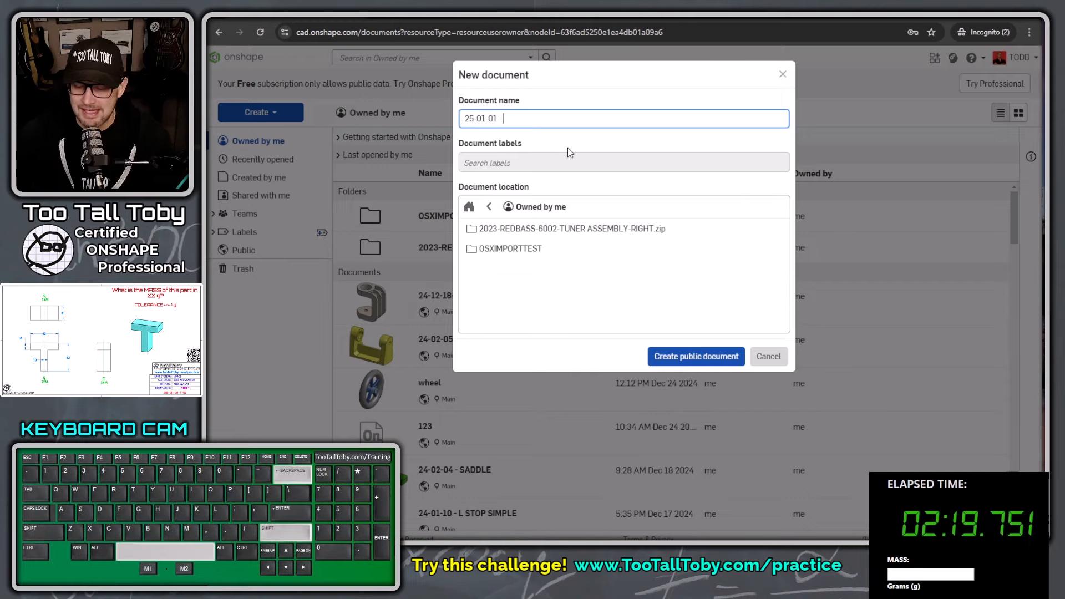
type("T42")
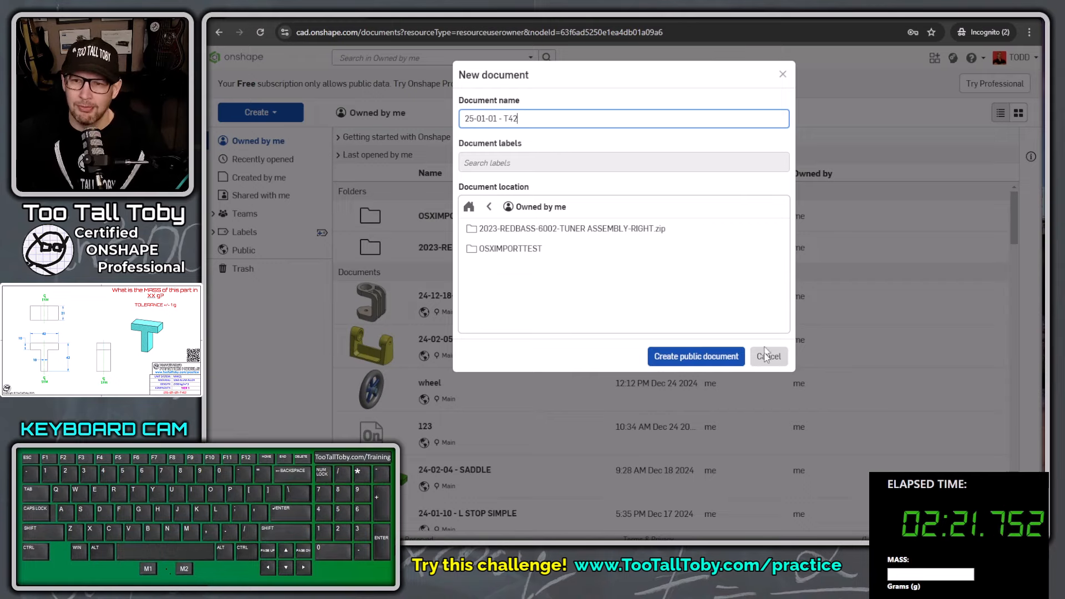
key("Return")
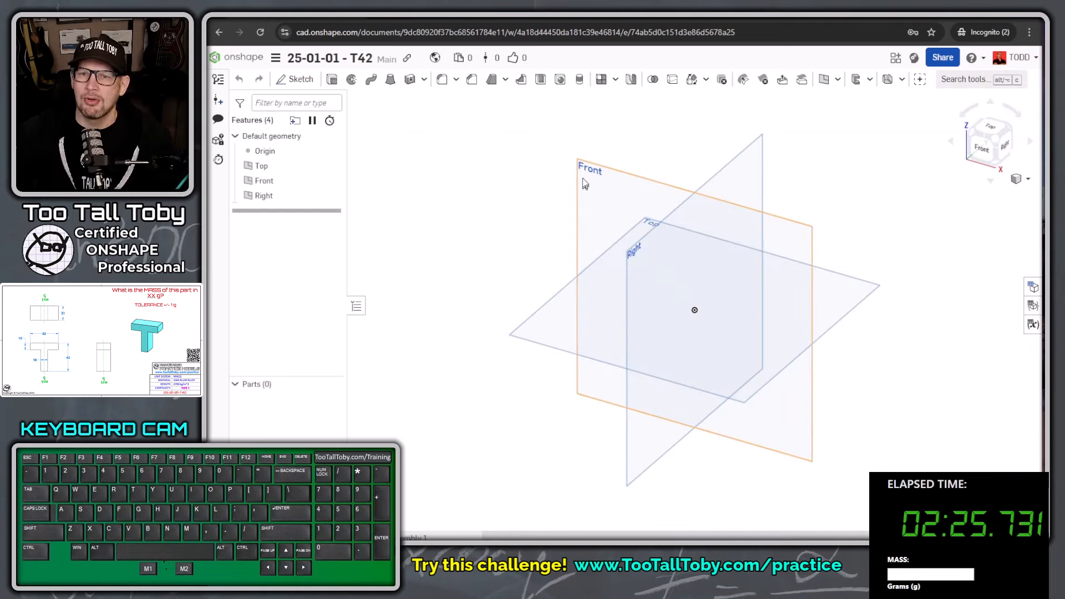
Start a sketch on the Front plane and orient the view normal to it
left_click(585, 183)
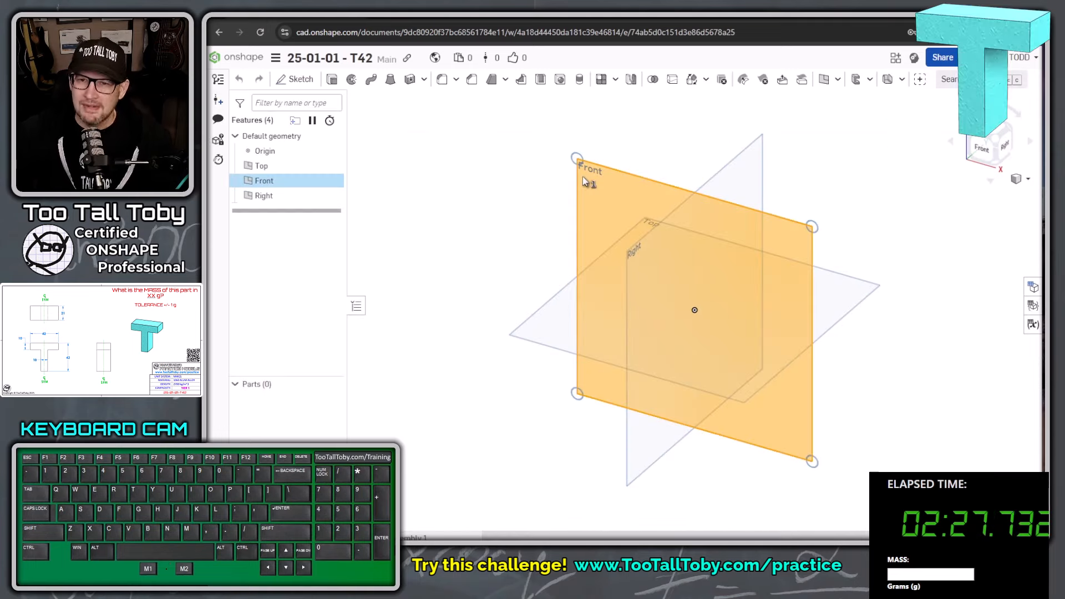
key("s")
left_click(599, 169)
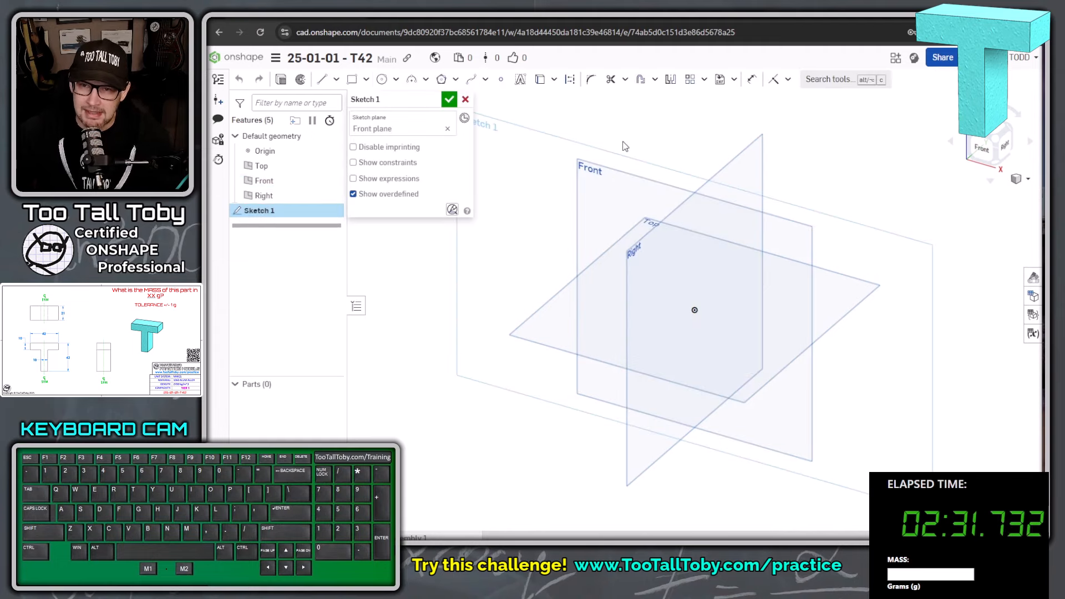
key("n")
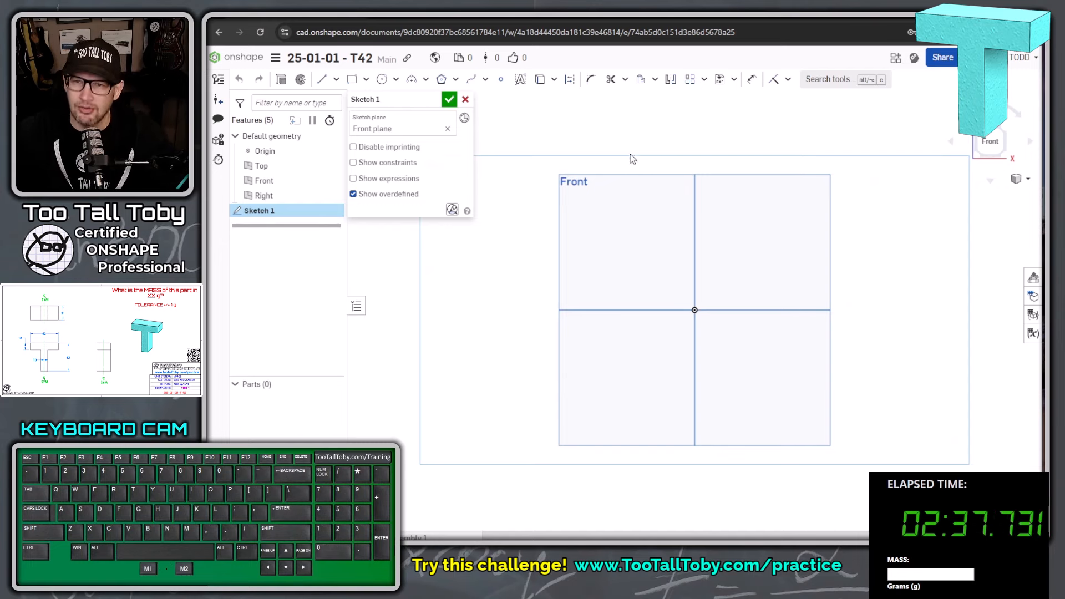
Draw a 5 mm horizontal line from the origin toward the negative X side
key("s")
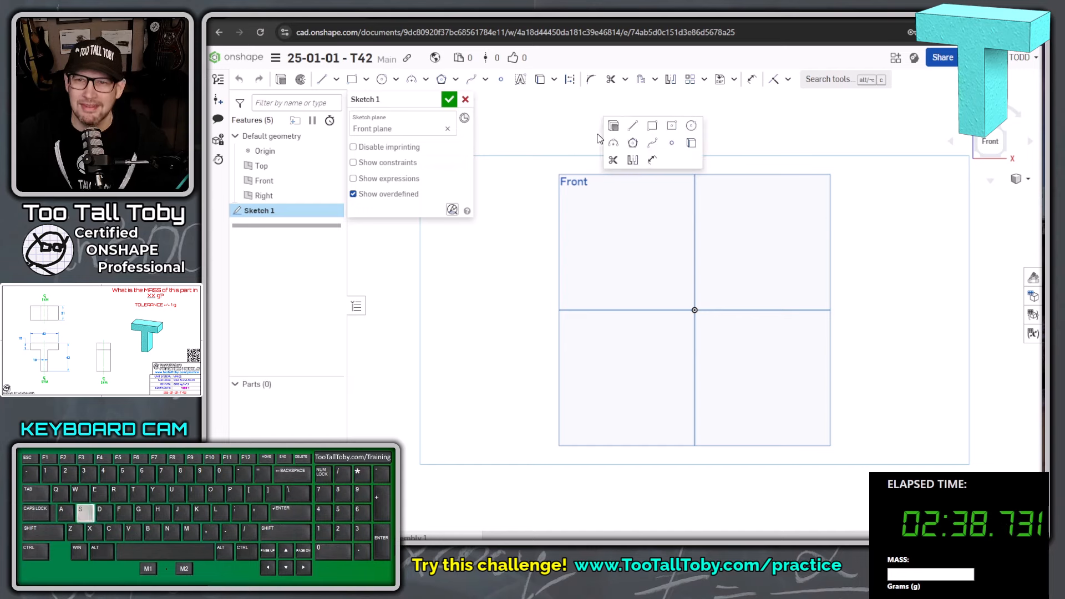
left_click(632, 127)
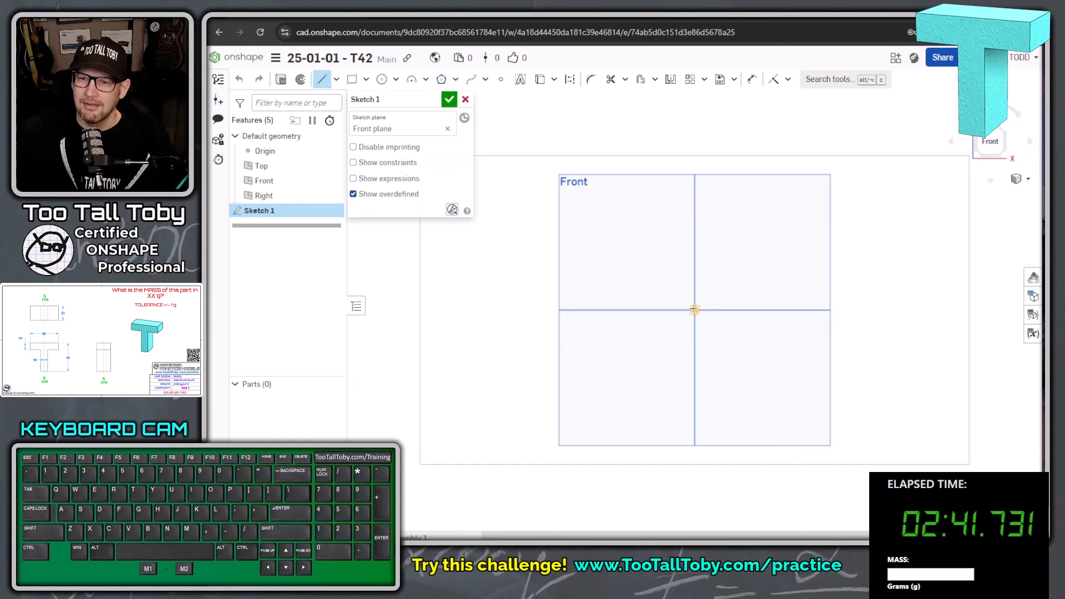
left_click(667, 311)
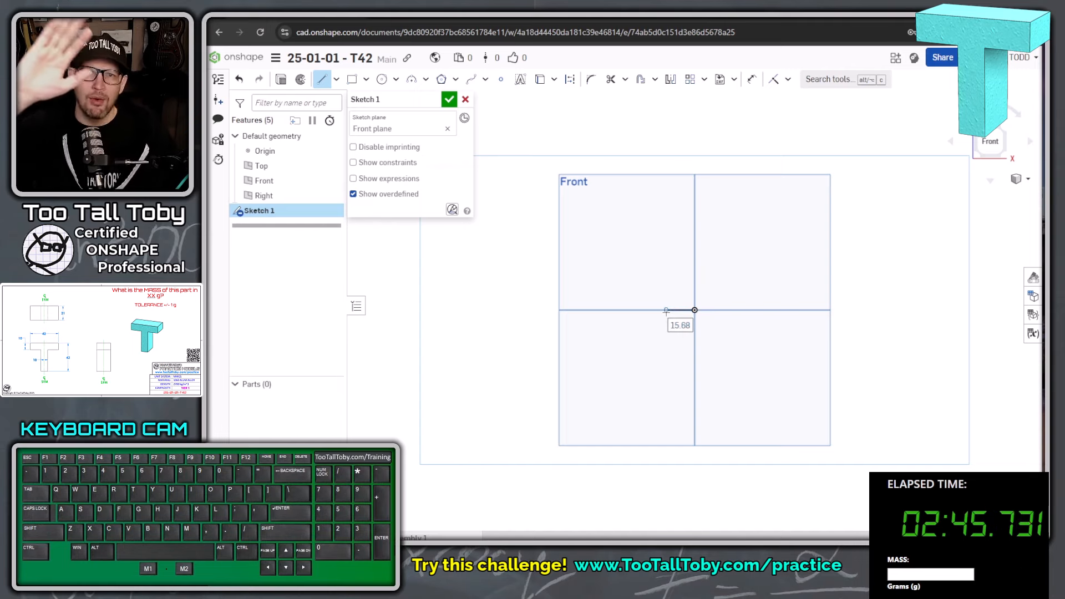
type("5")
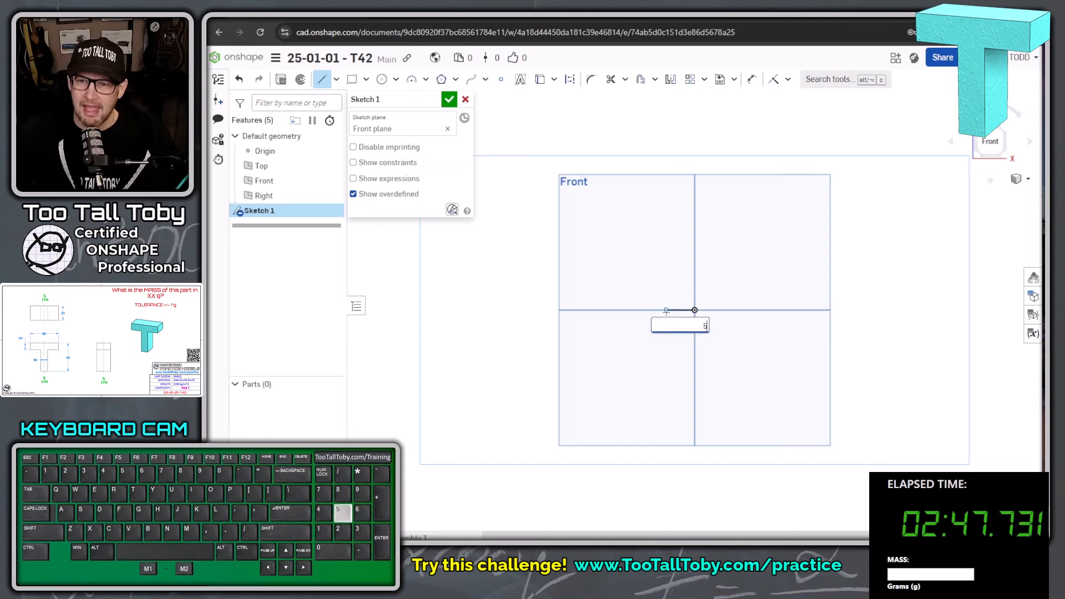
key("Return")
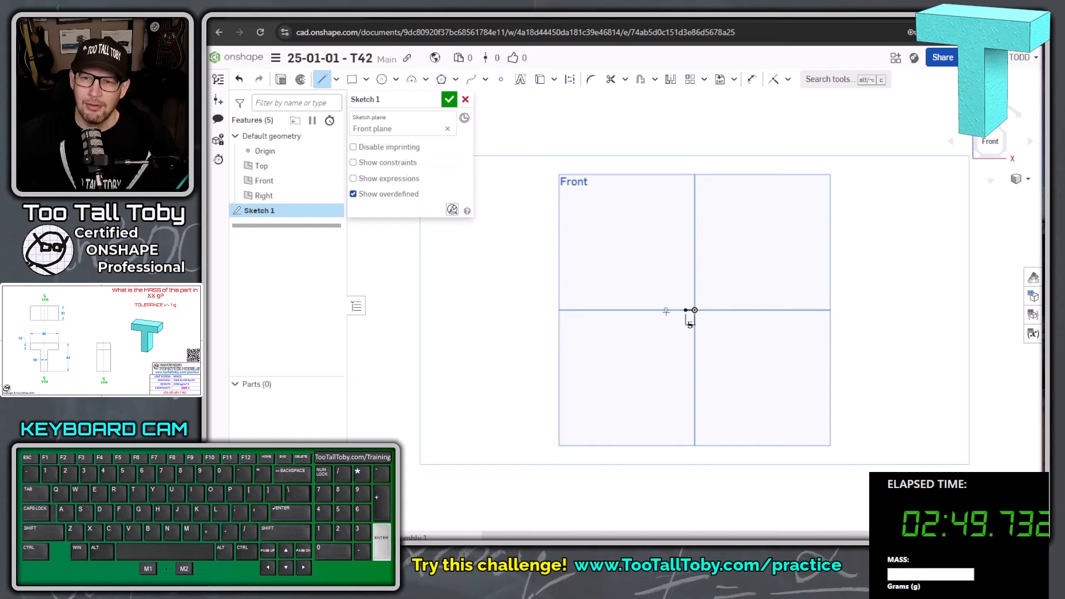
Complete the half-T outline with a stem about 41 mm high and a 10 mm thick arm, closing along the vertical axis at the origin
left_click(686, 236)
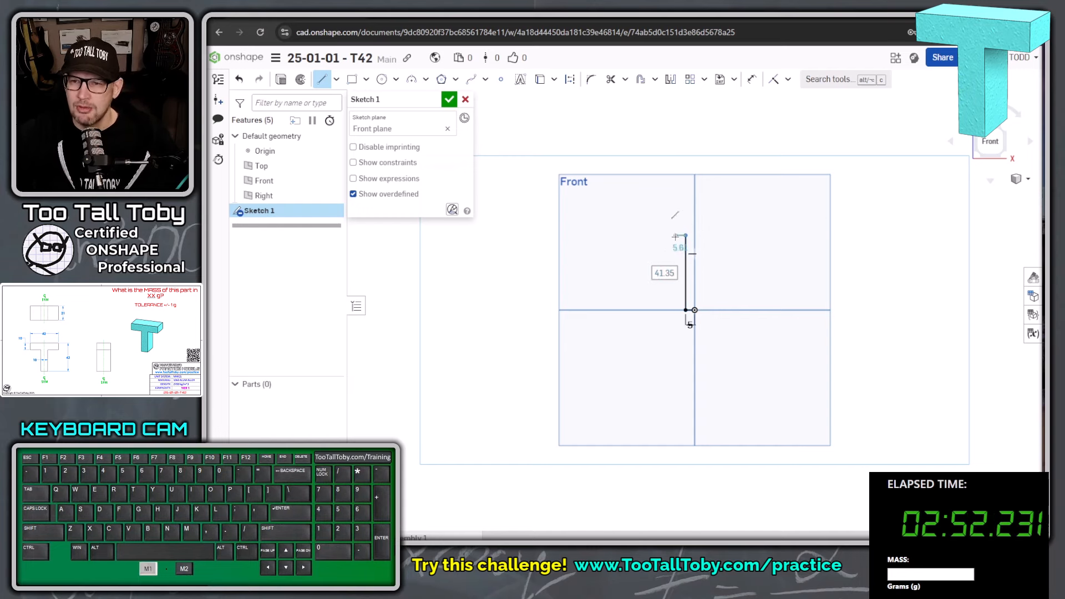
left_click(644, 235)
left_click(645, 214)
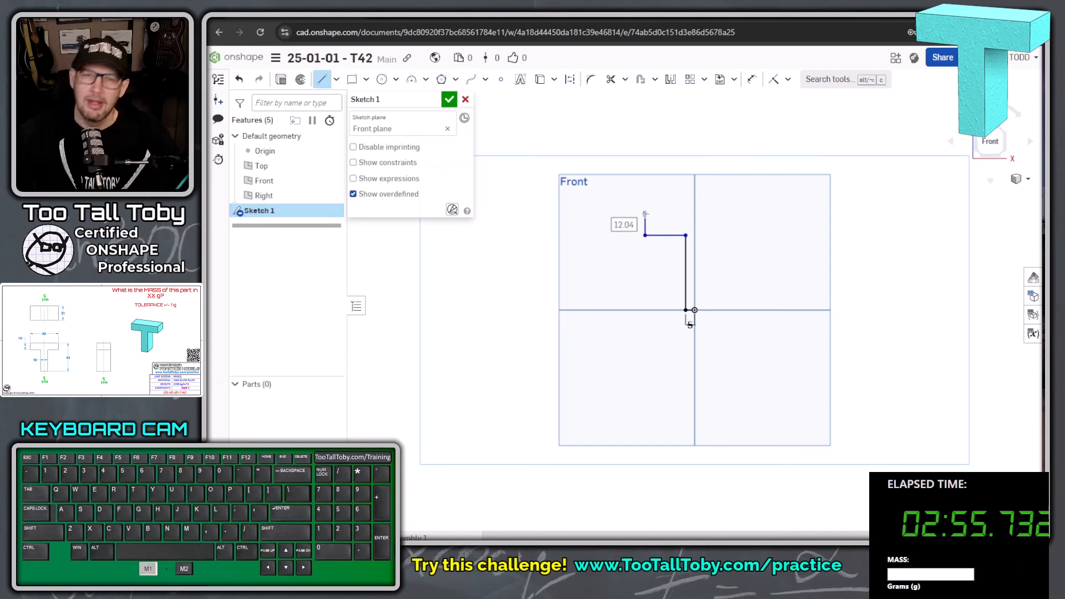
type("10")
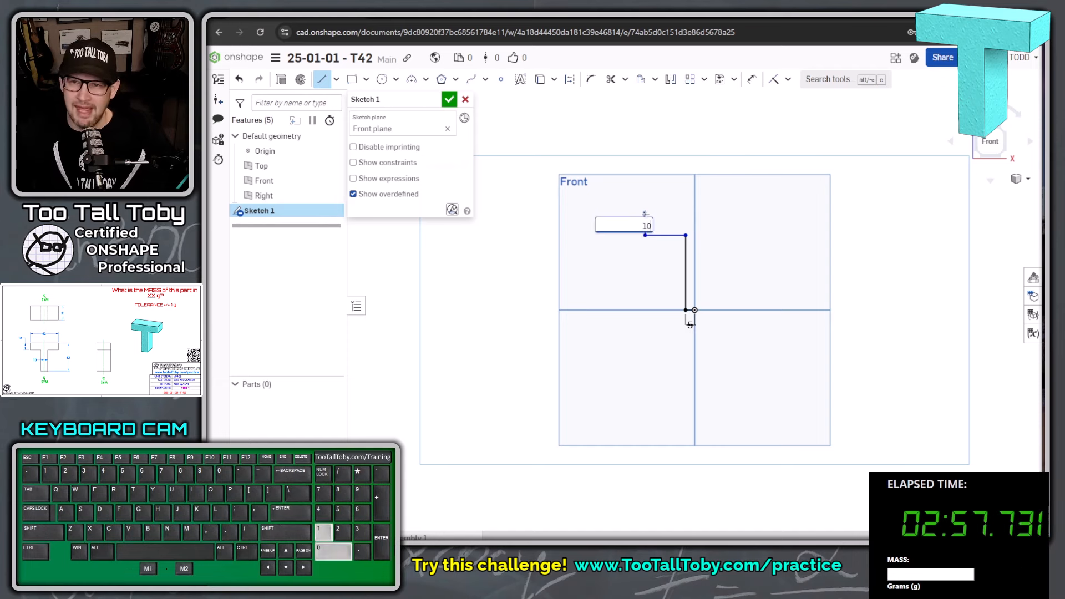
key("Return")
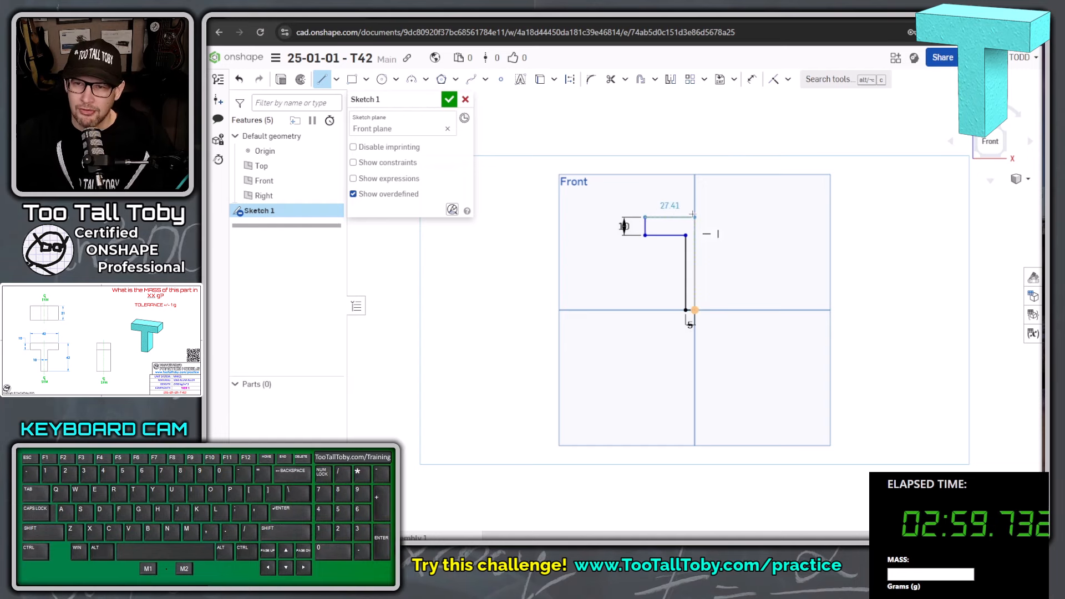
left_click(694, 216)
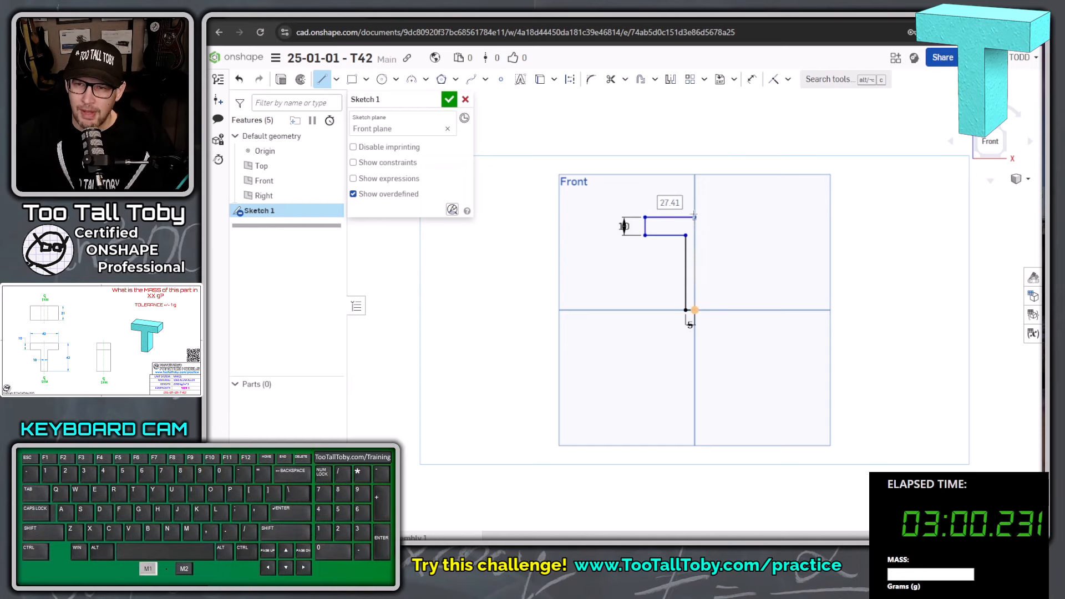
left_click(694, 309)
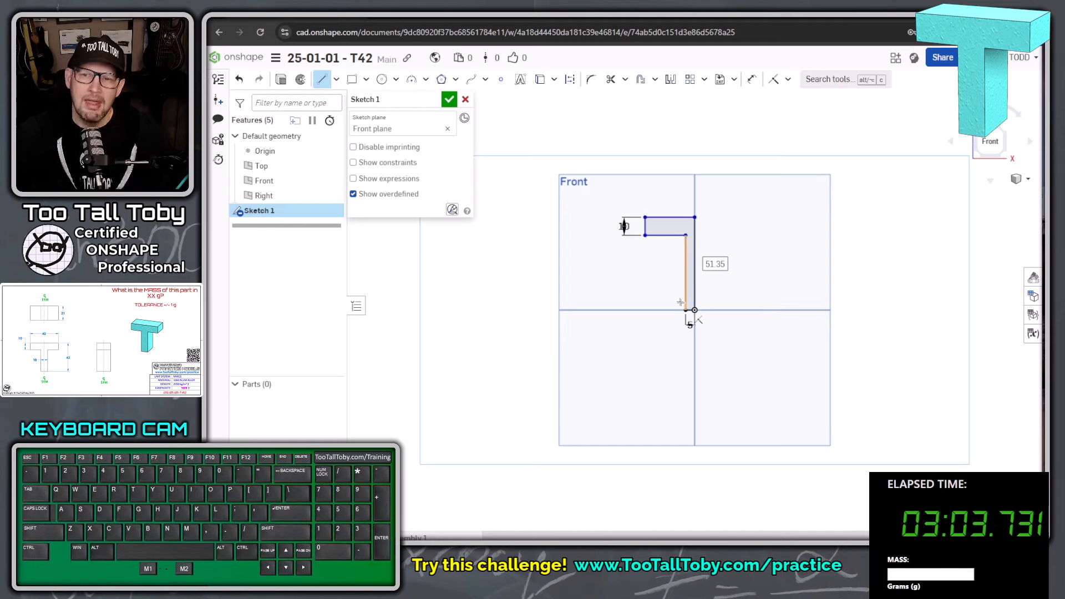
scroll(681, 255, "up", 5)
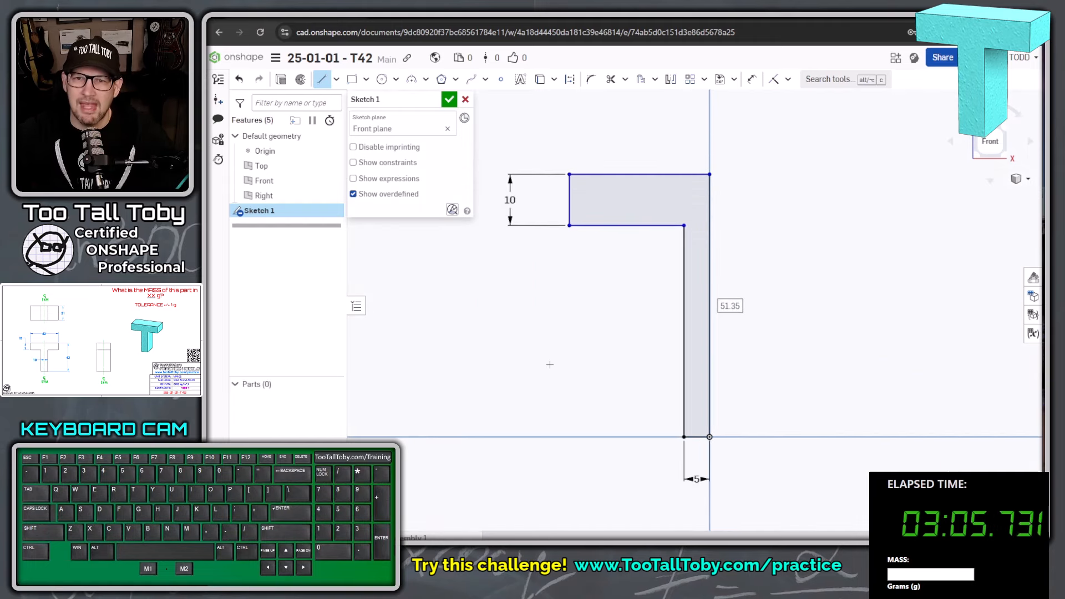
key("Escape")
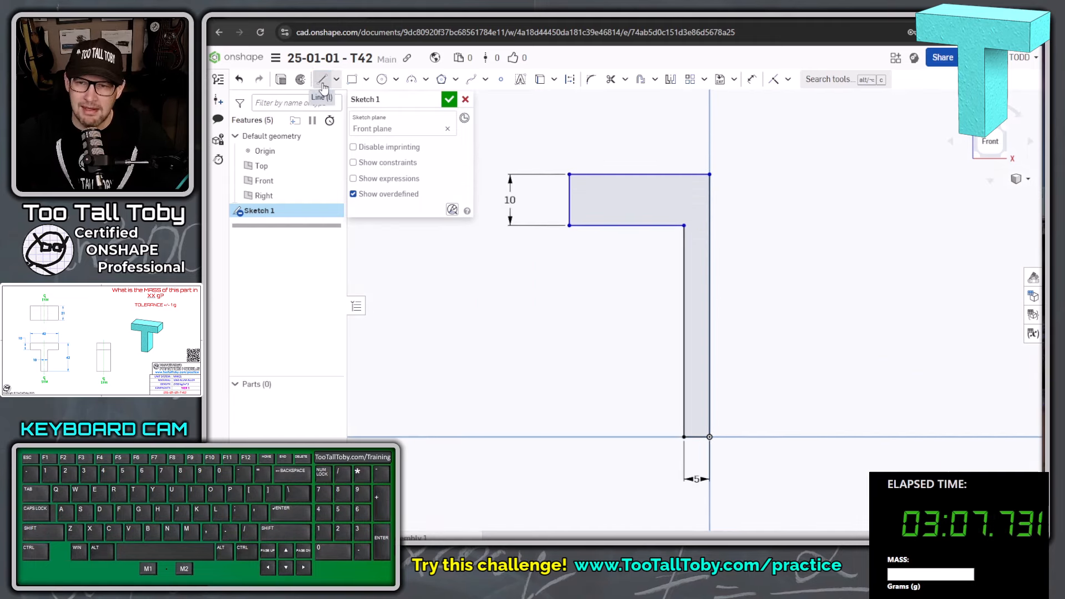
Convert the line on the vertical axis to construction geometry and mirror the half profile about it to form the full T
left_click(712, 323)
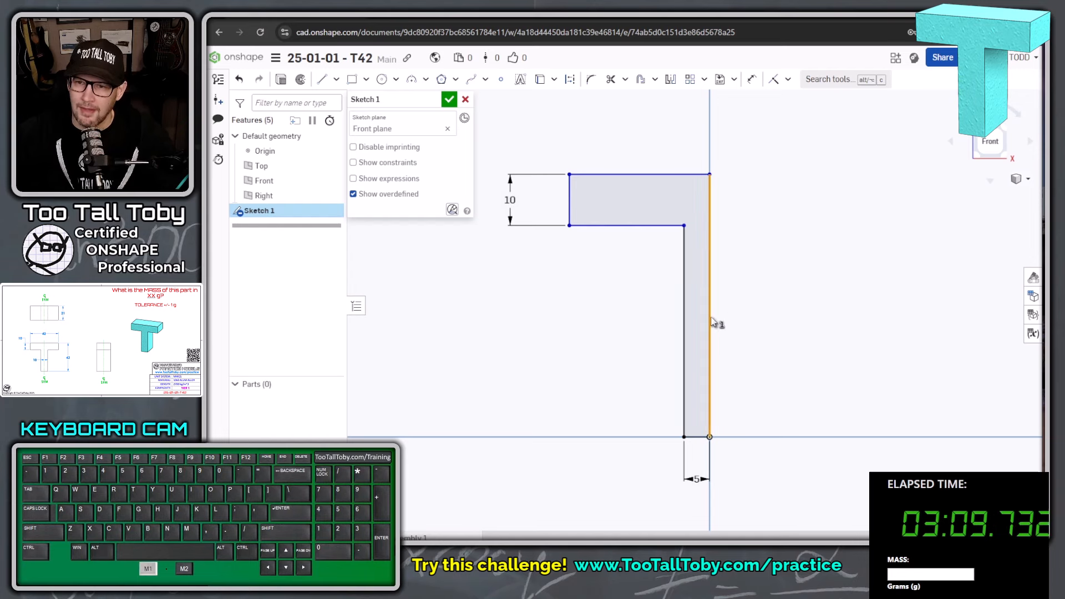
key("q")
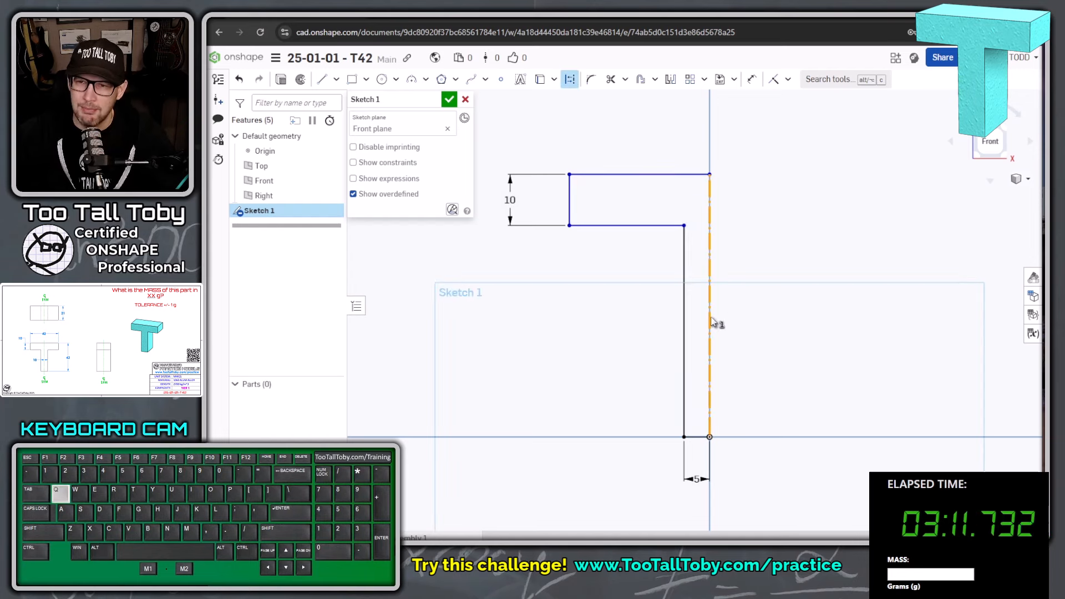
scroll(738, 471, "down", 3)
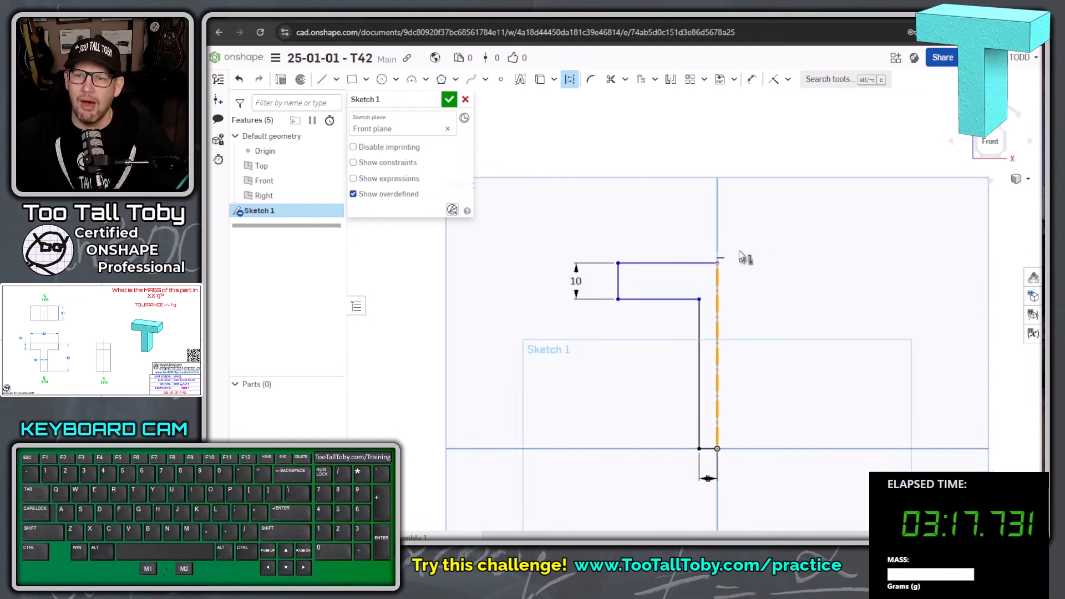
key("space")
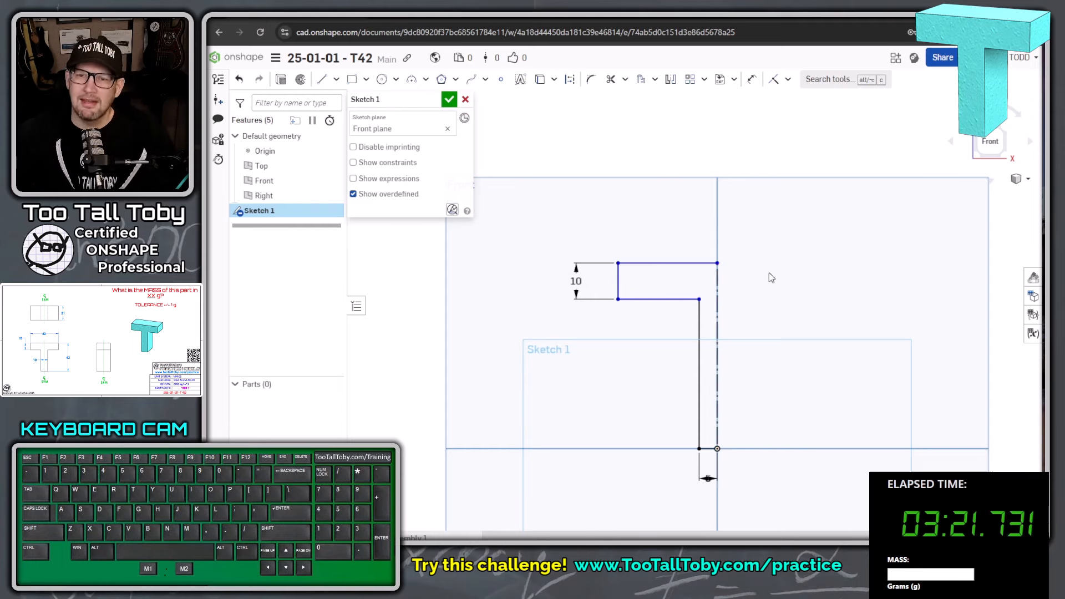
mouse_move(796, 218)
left_mouse_down()
mouse_move(597, 466)
mouse_move(551, 482)
mouse_move(548, 495)
left_mouse_up()
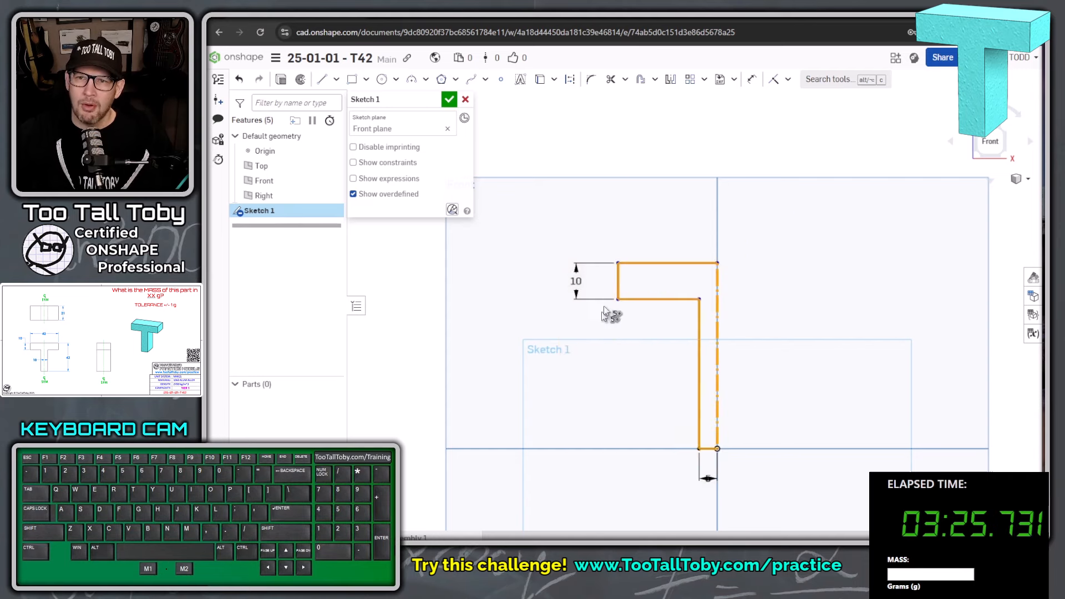
left_click(671, 81)
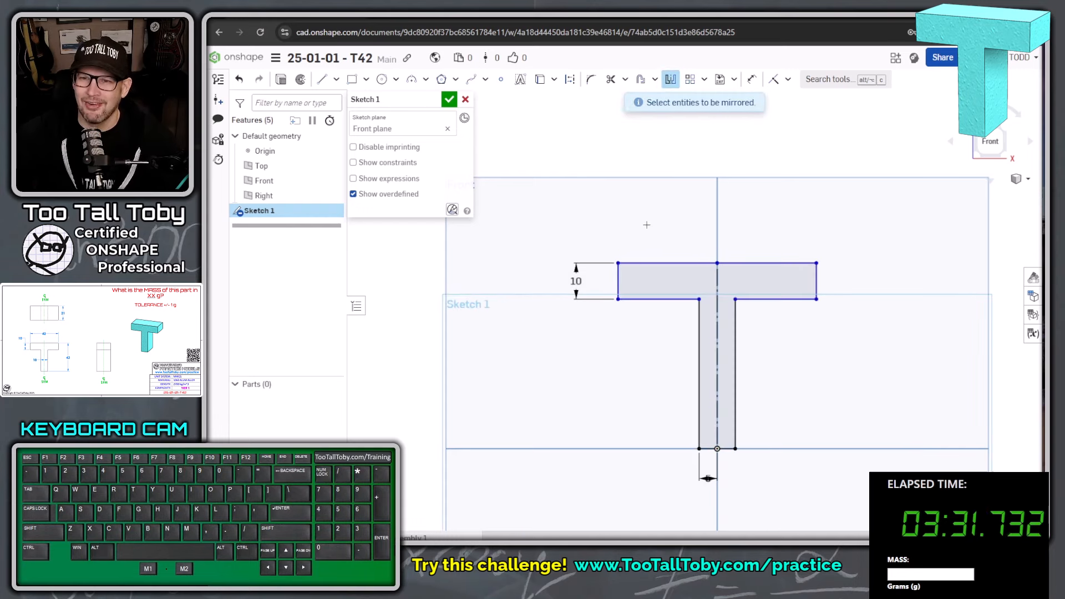
Dimension the T's overall height from its top edge to its bottom edge as 42 mm
key("s")
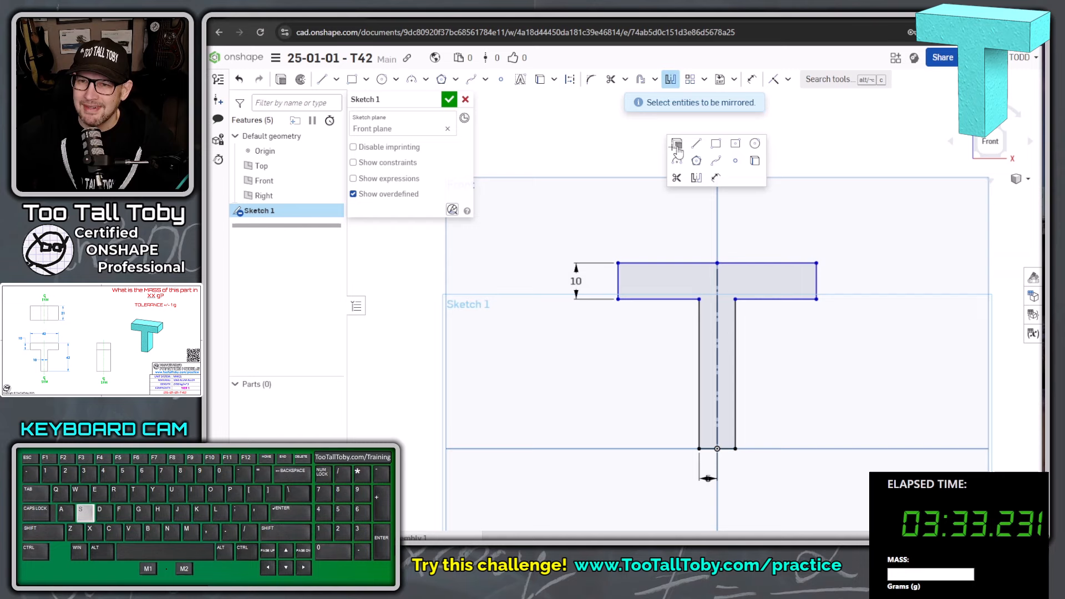
left_click(716, 178)
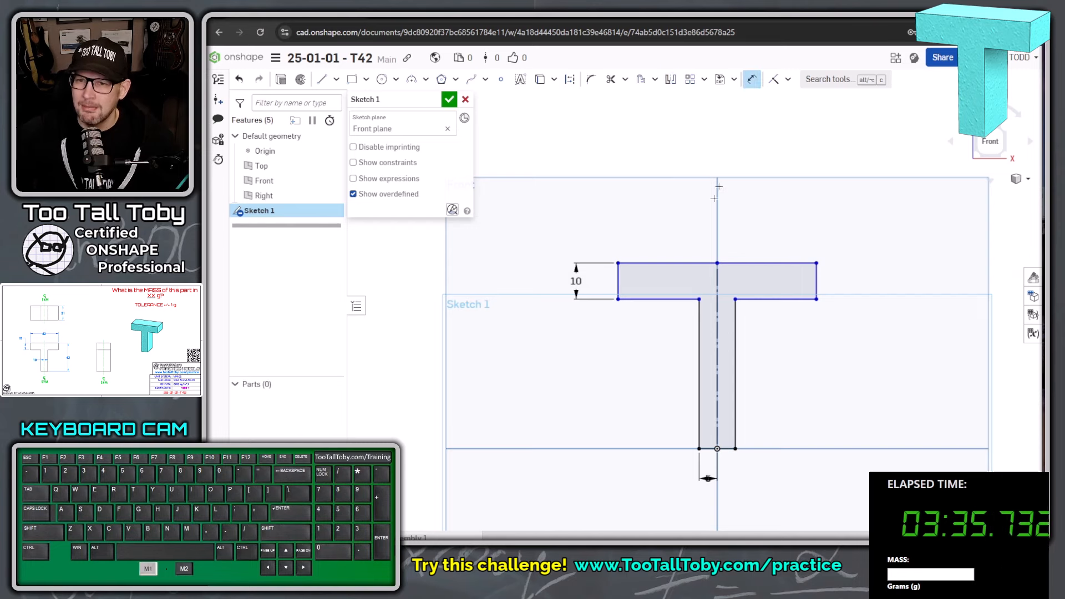
left_click(665, 263)
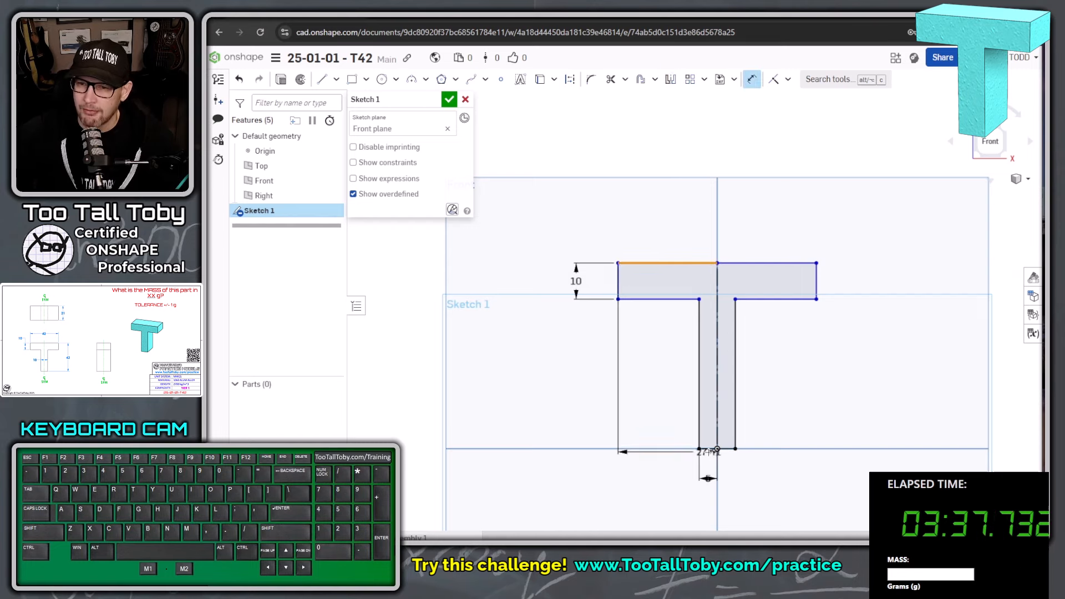
left_click(708, 448)
left_click(544, 359)
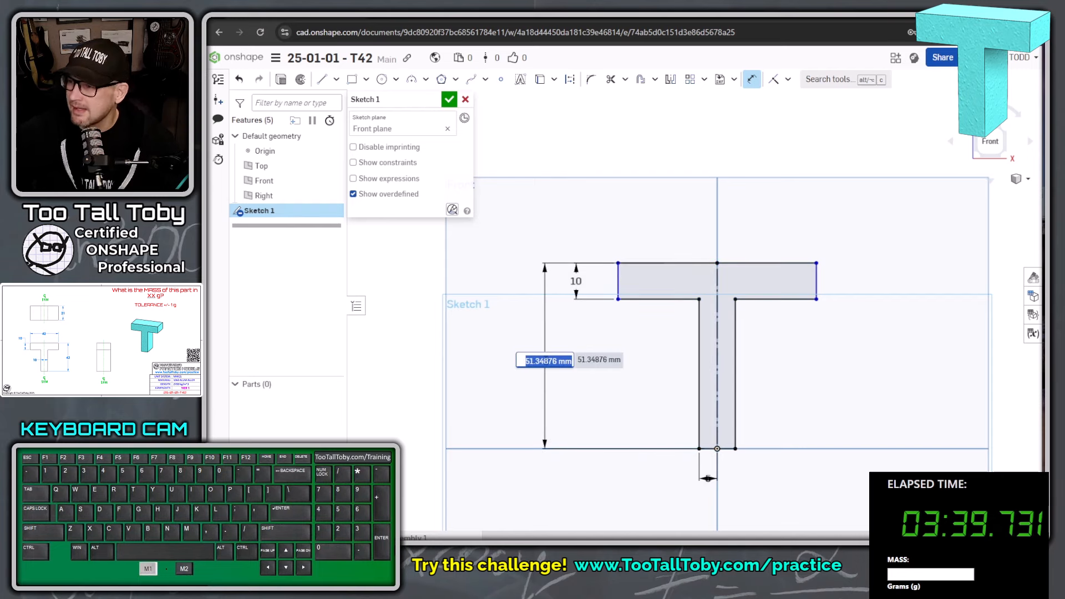
type("42")
key("Return")
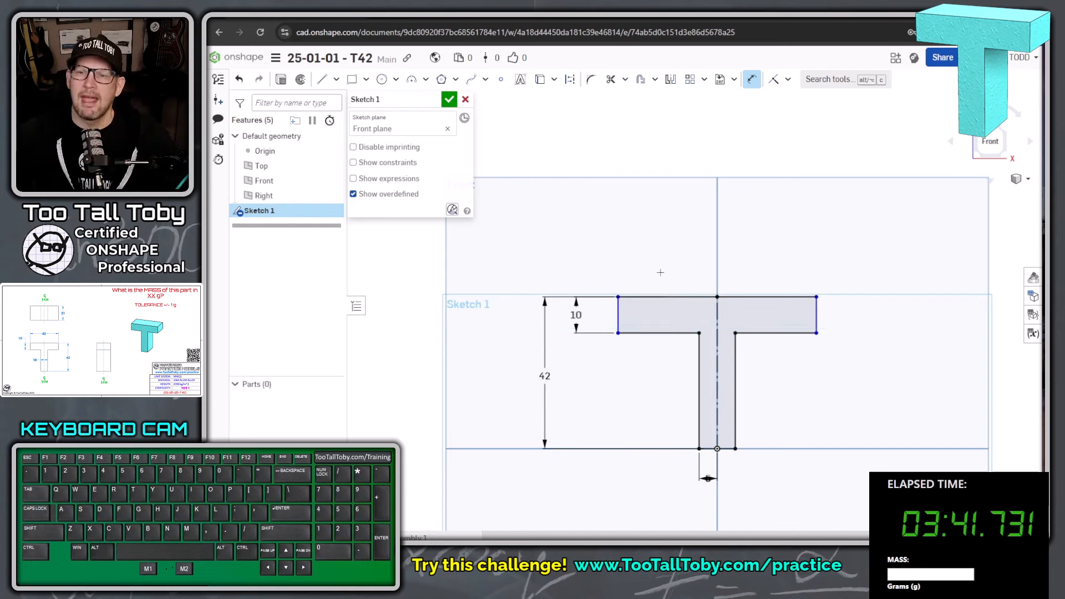
Dimension the T's overall width between the two outer ends of its arm as 42 mm
left_click(618, 322)
left_click(816, 316)
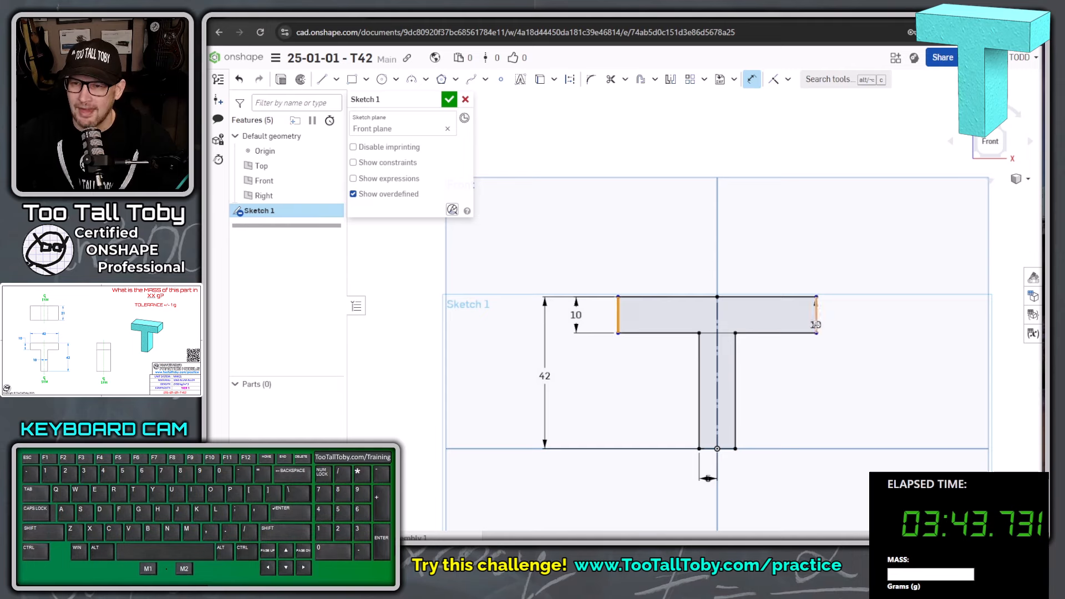
left_click(709, 250)
type("42")
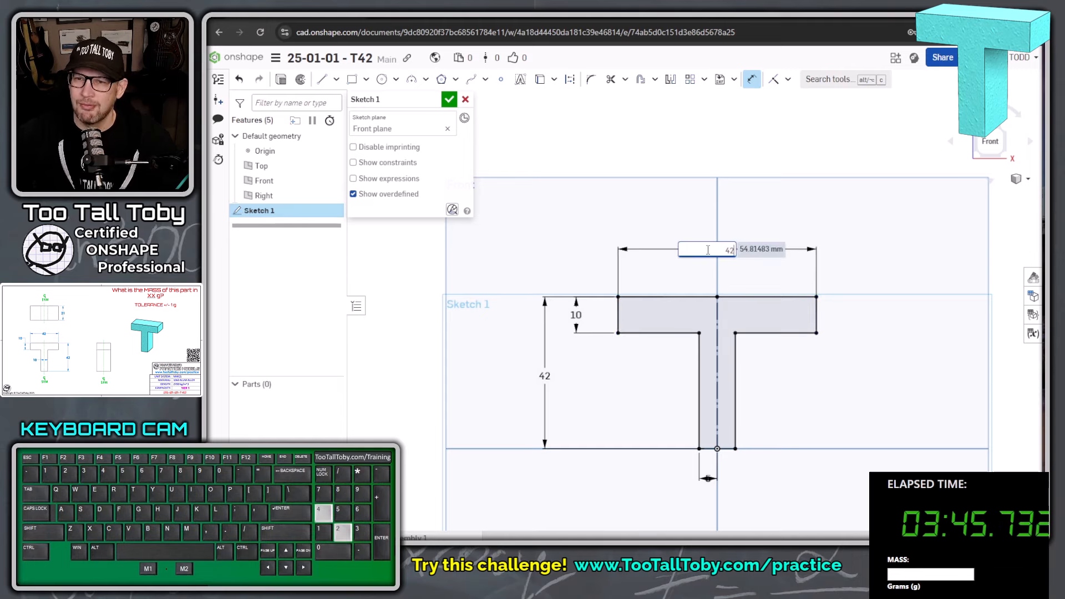
key("Return")
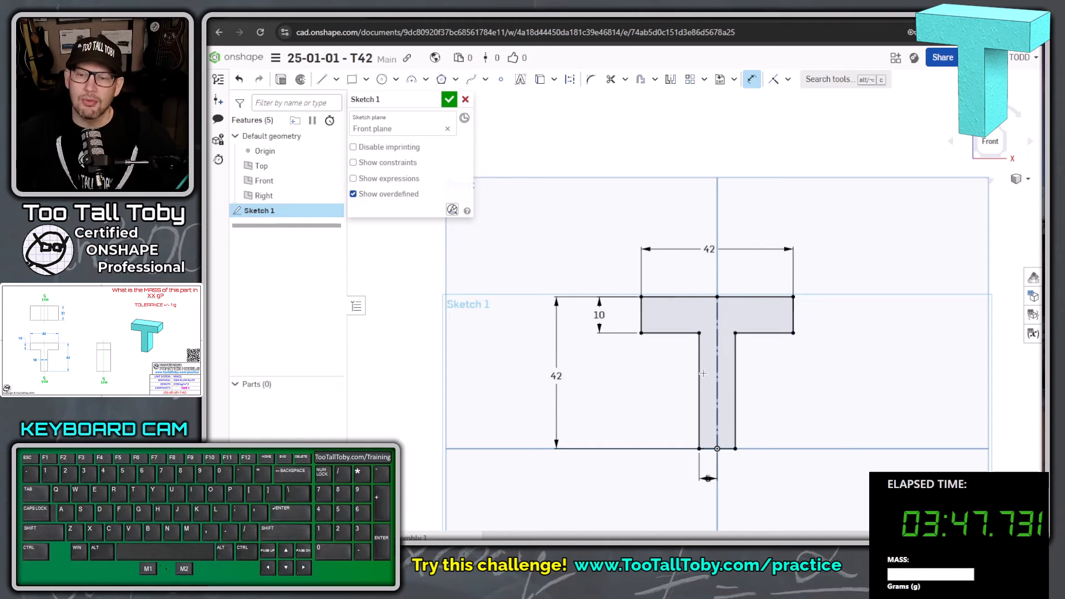
Replace the half-width dimension below the stem with a 10 mm dimension across the stem's full width
key("Delete")
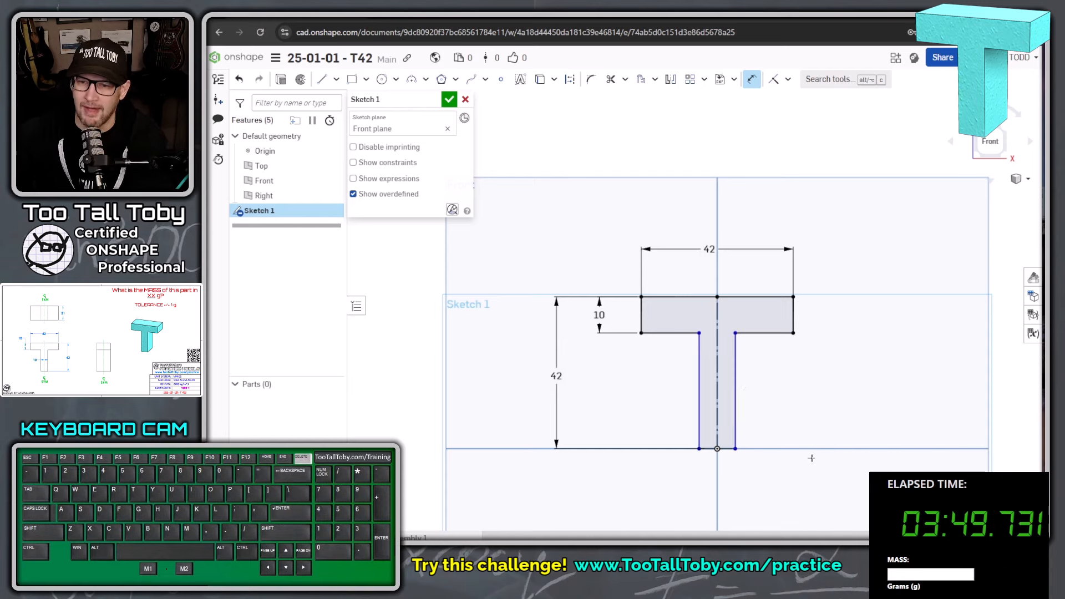
left_click(699, 380)
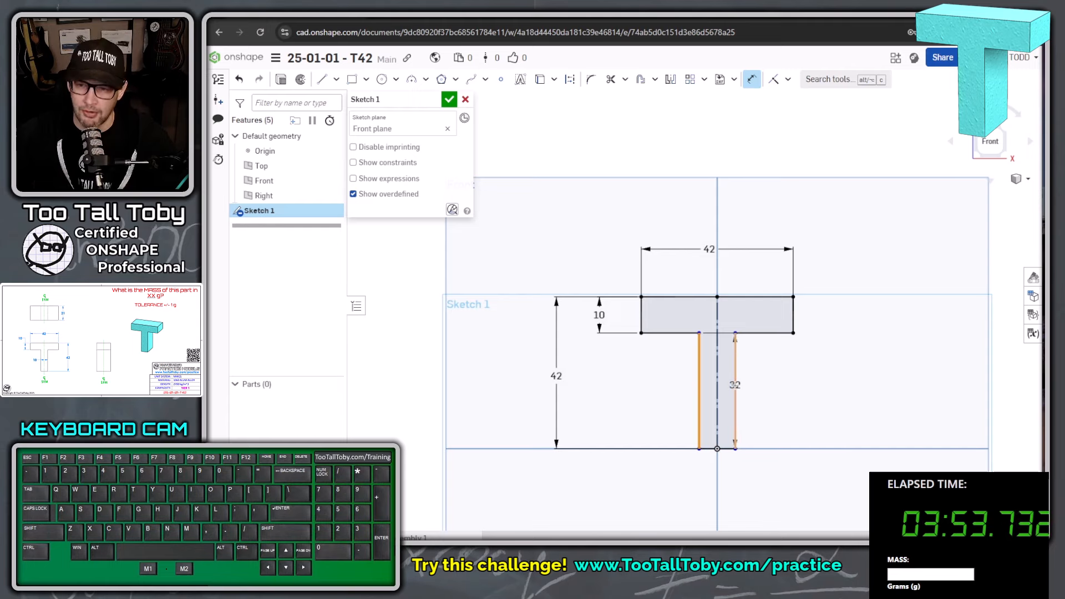
left_click(735, 383)
left_click(785, 401)
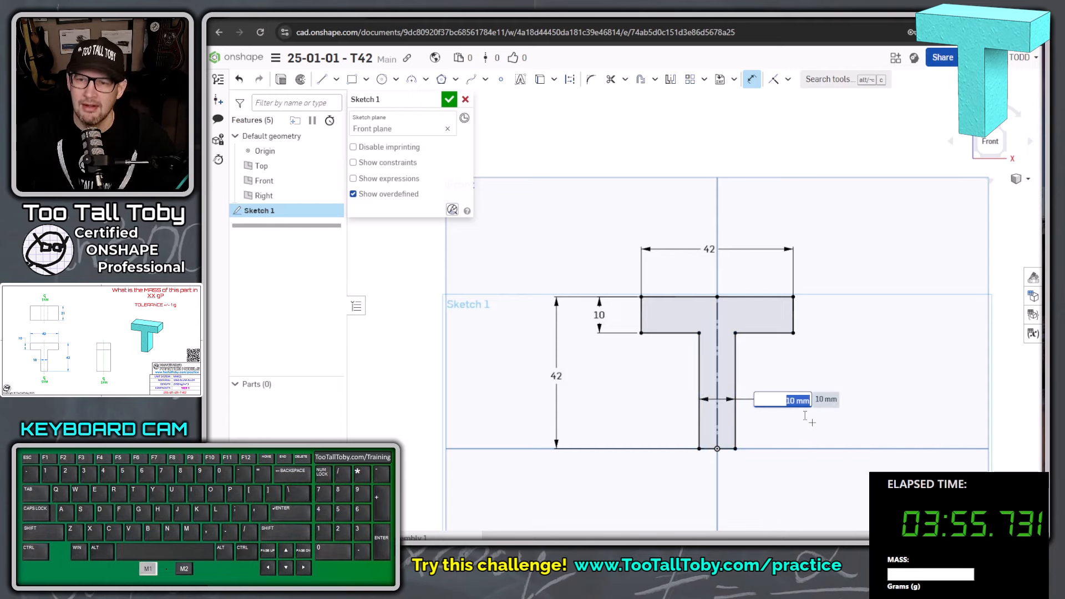
key("Return")
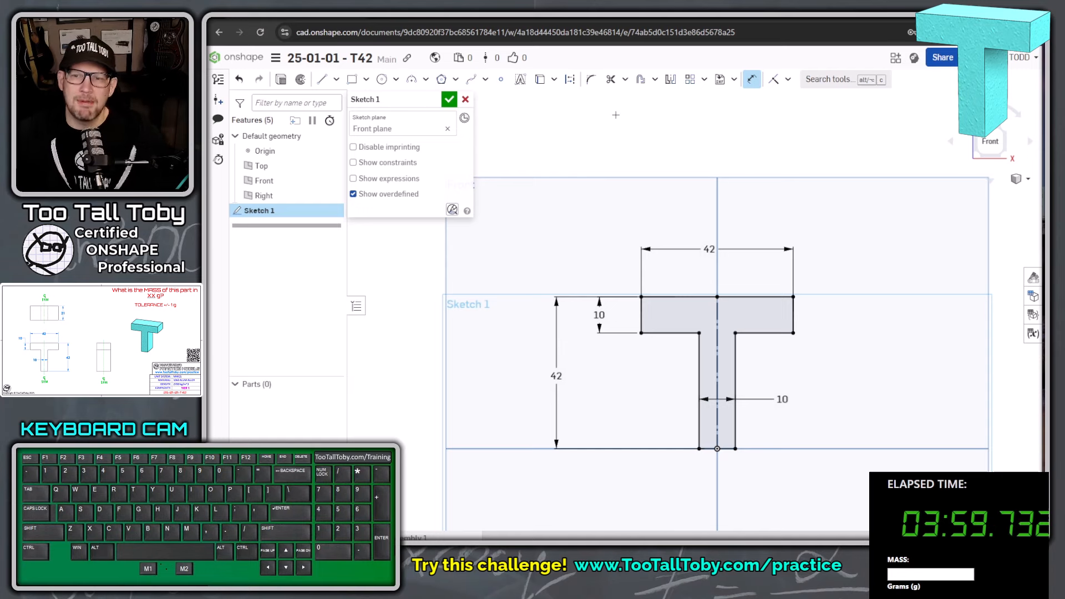
Extrude the T profile as a new solid with a blind depth of 21 mm
key("s")
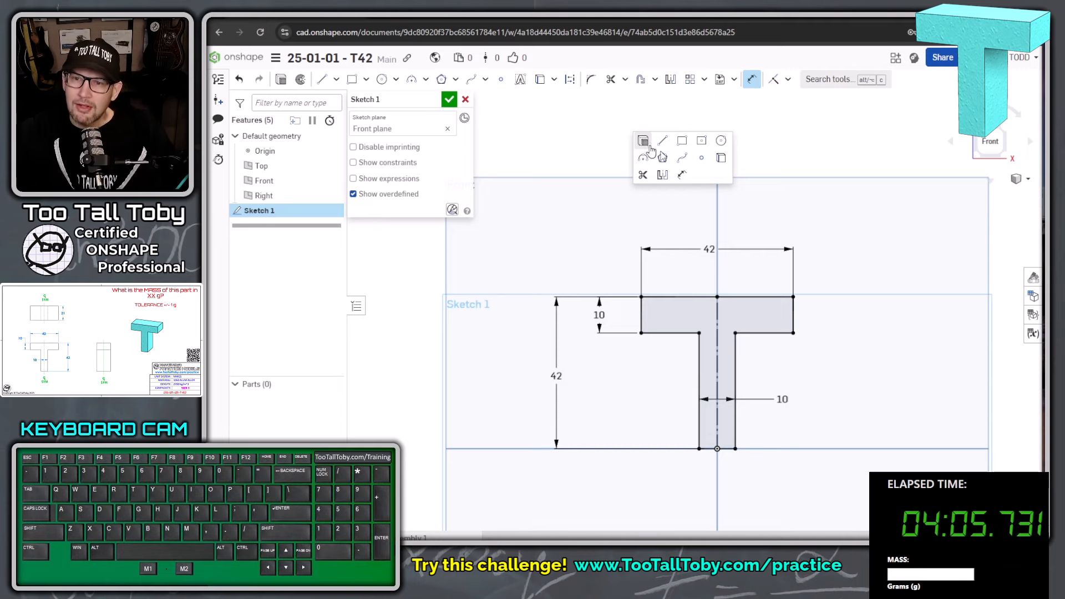
right_click(697, 172)
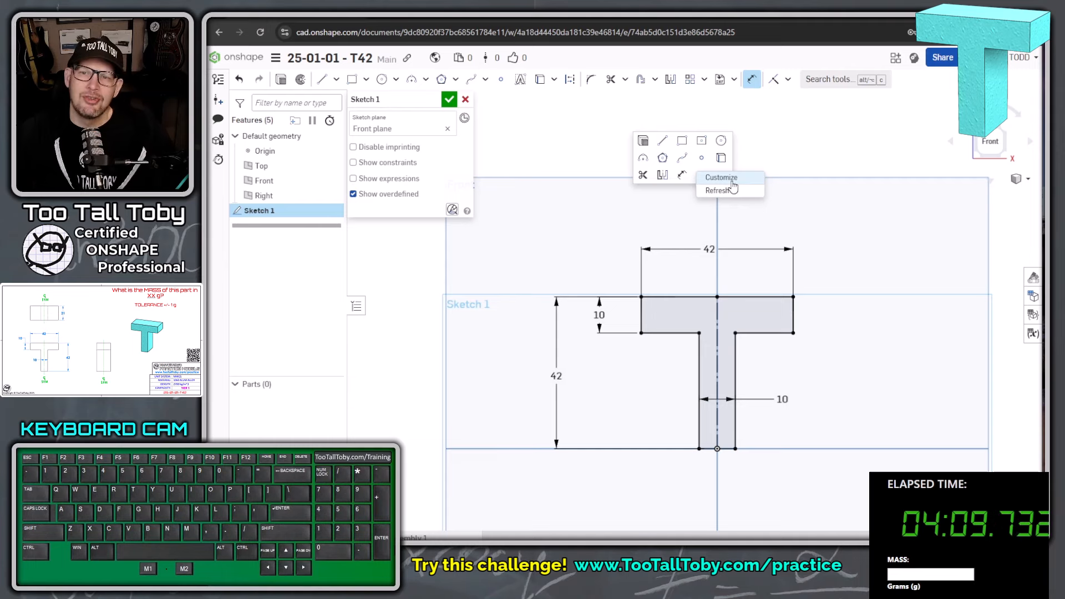
left_click(643, 143)
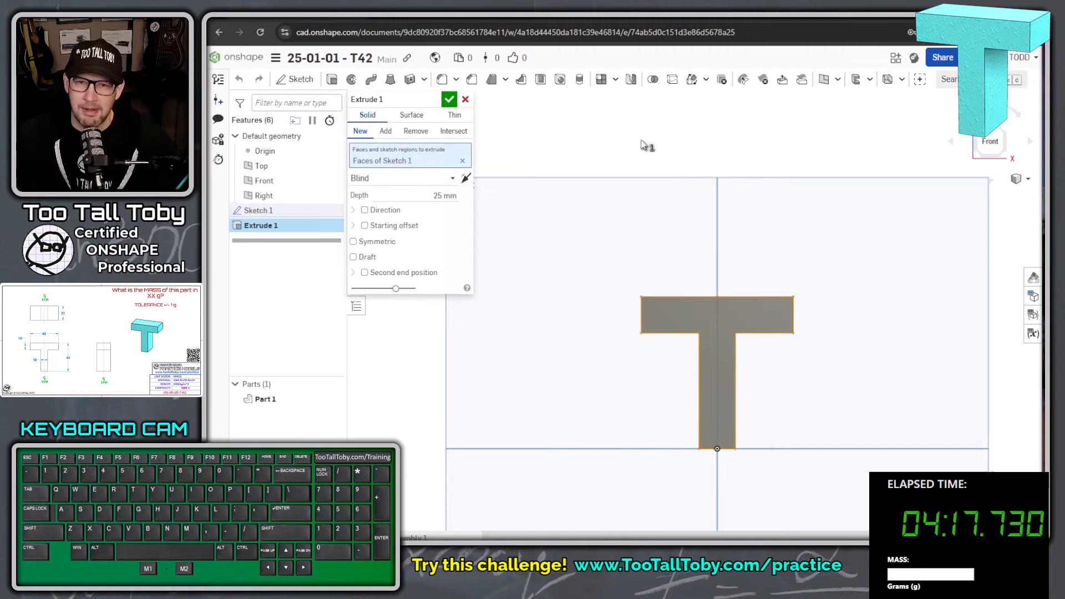
key("Tab")
key("Tab")
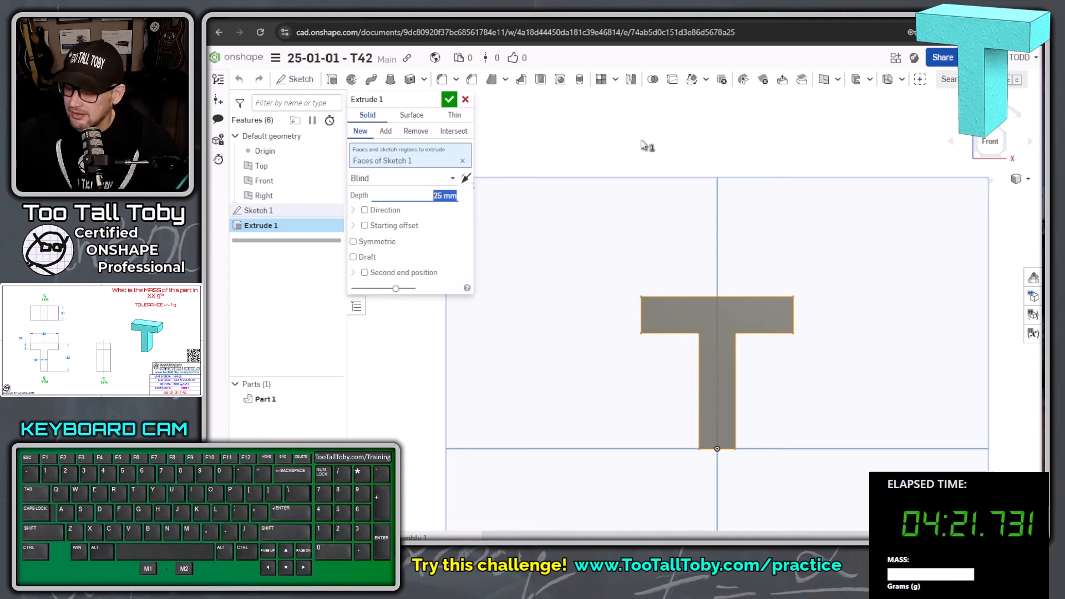
type("21")
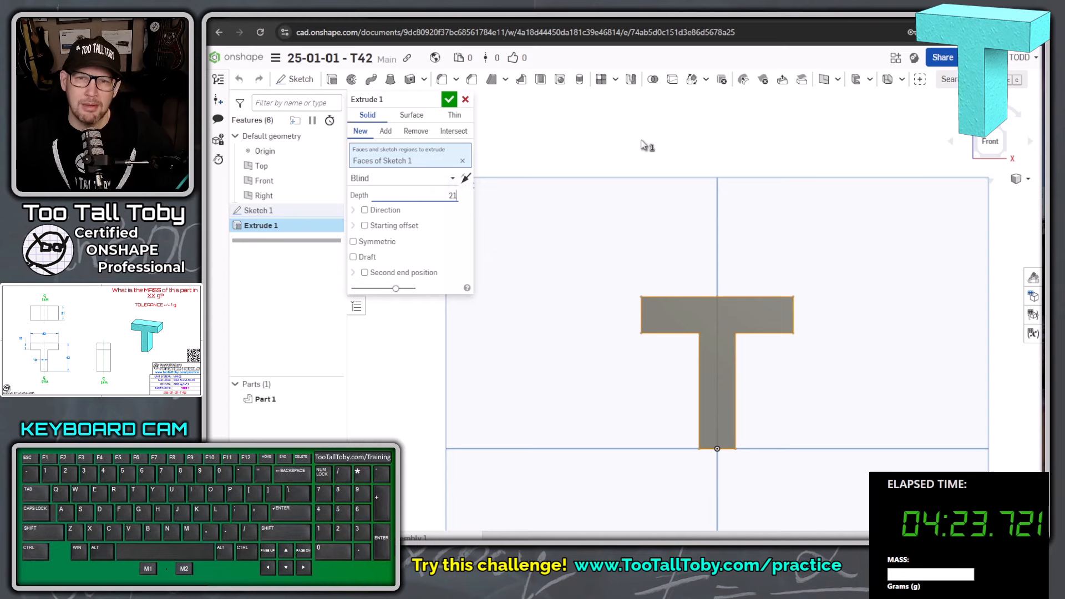
key("Tab")
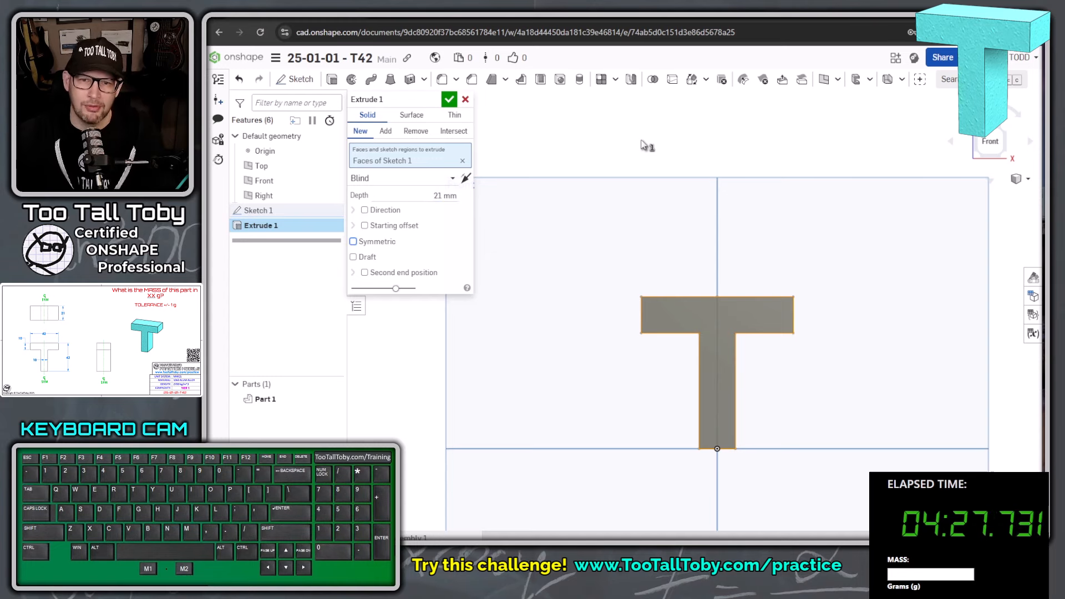
Make the extrusion symmetric about the sketch plane and accept the feature
key("space")
right_click_drag(667, 262, 639, 297)
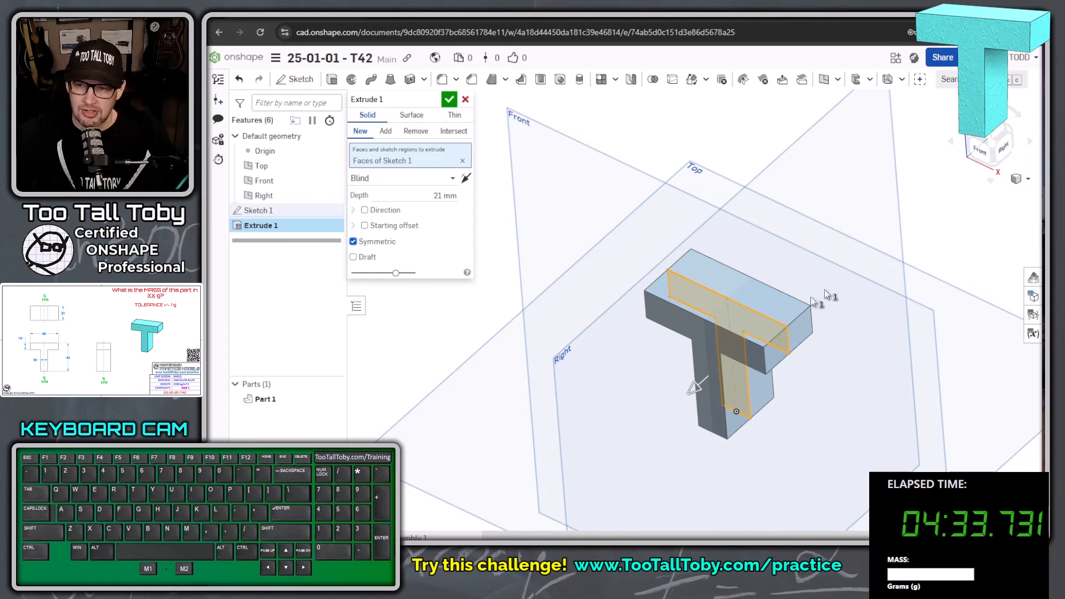
right_click_drag(773, 351, 796, 417)
scroll(791, 410, "up", 3)
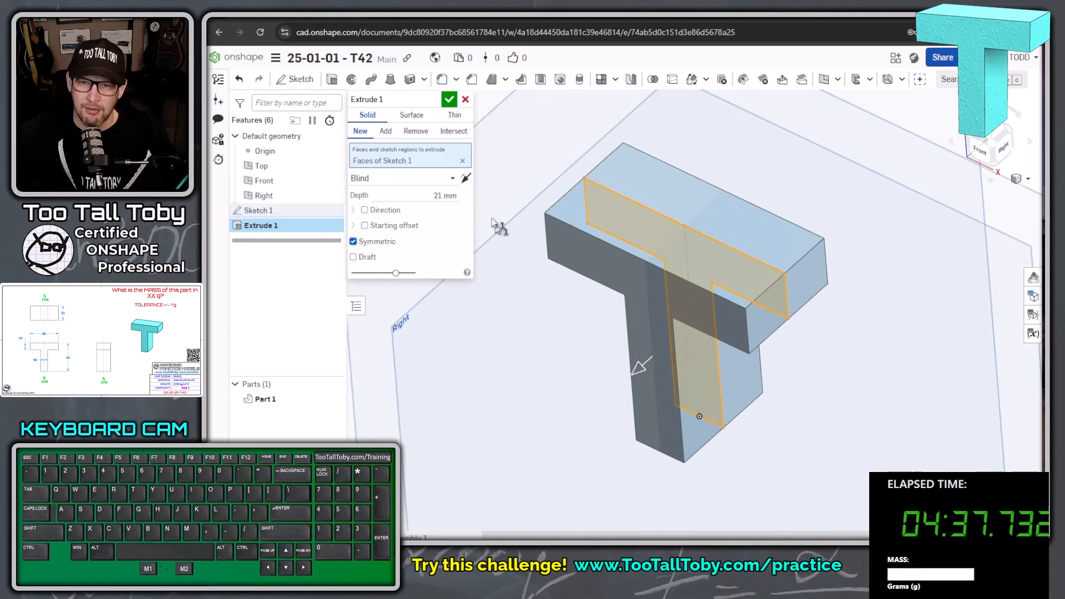
right_click_drag(816, 455, 843, 475)
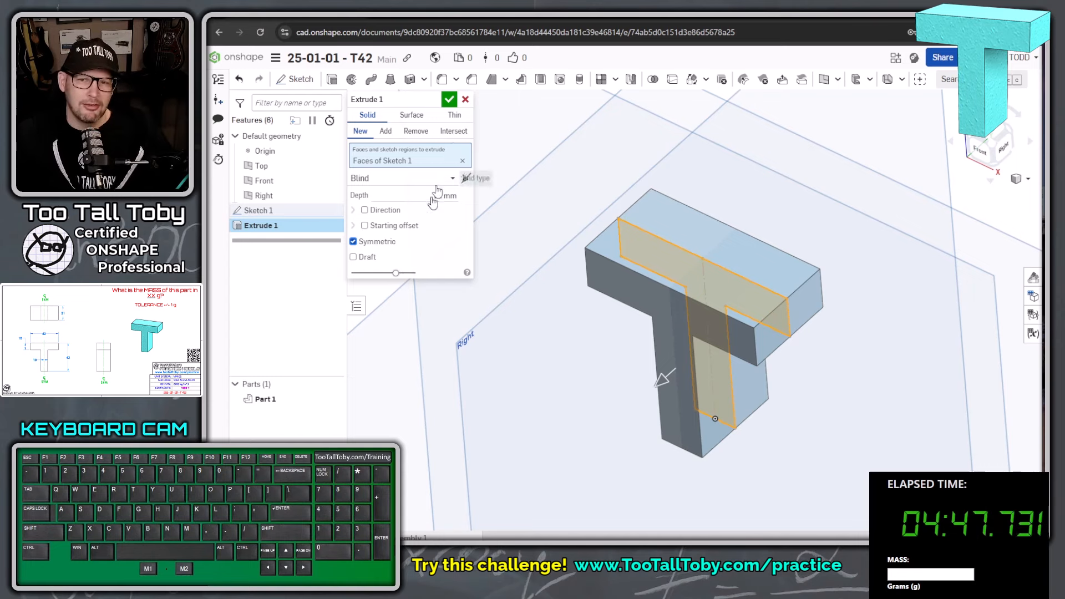
left_click(448, 104)
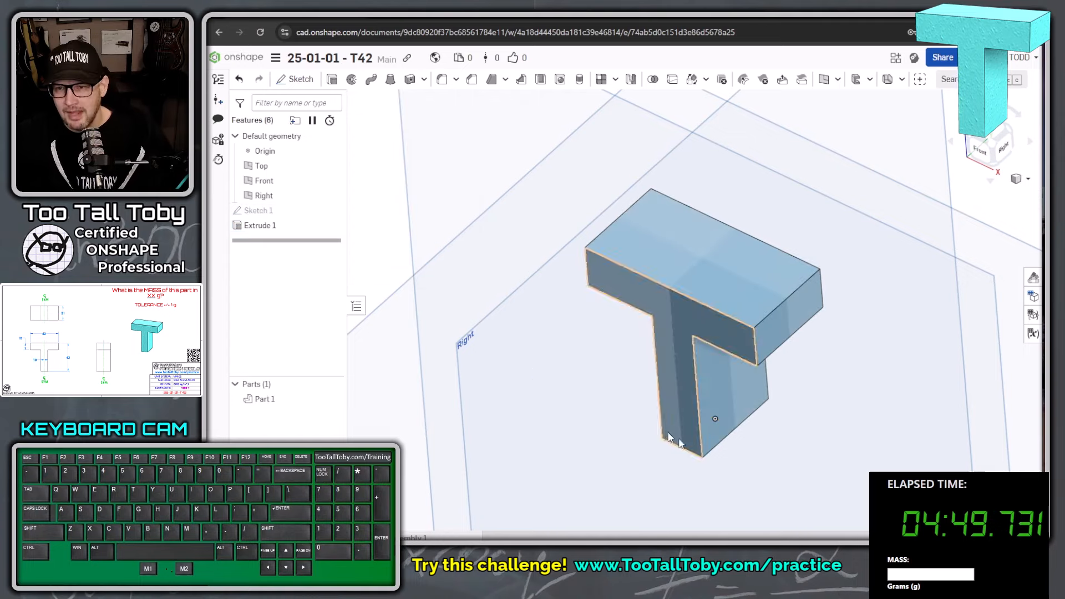
Assign the material TTT-Aluminum - 1060 from the TTT-CUSTOM MATERIALS library to Part 1
scroll(681, 452, "down", 3)
scroll(755, 446, "up", 3)
right_click_drag(757, 447, 898, 276)
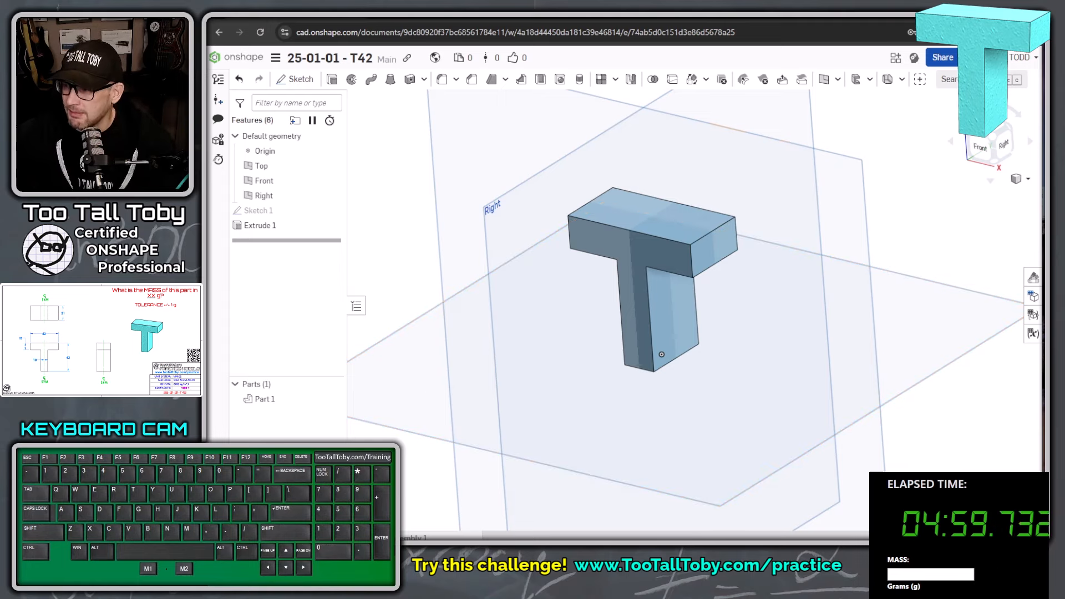
right_click(265, 407)
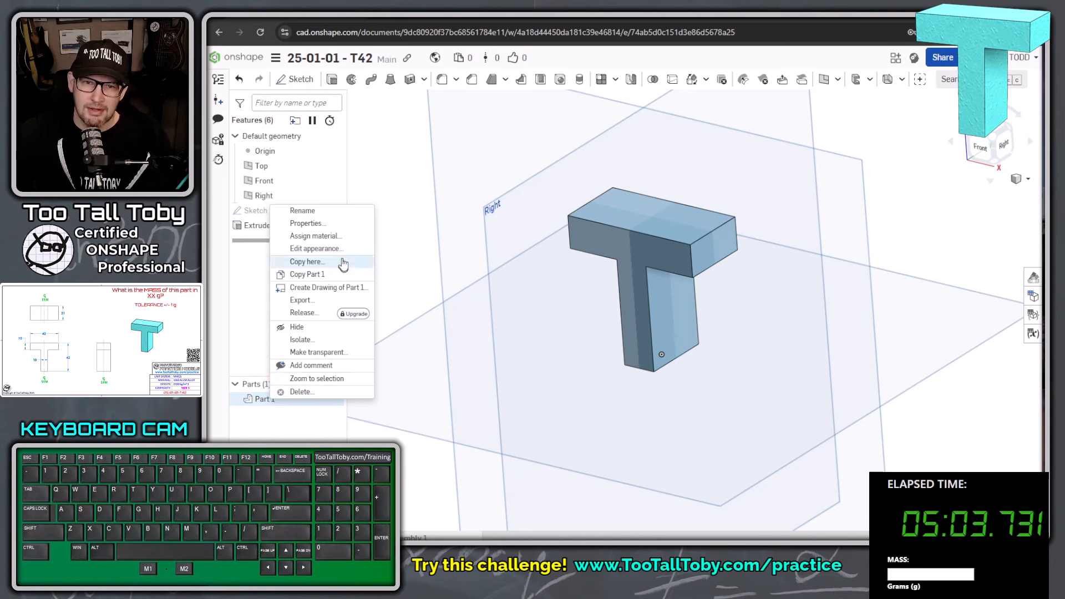
left_click(329, 236)
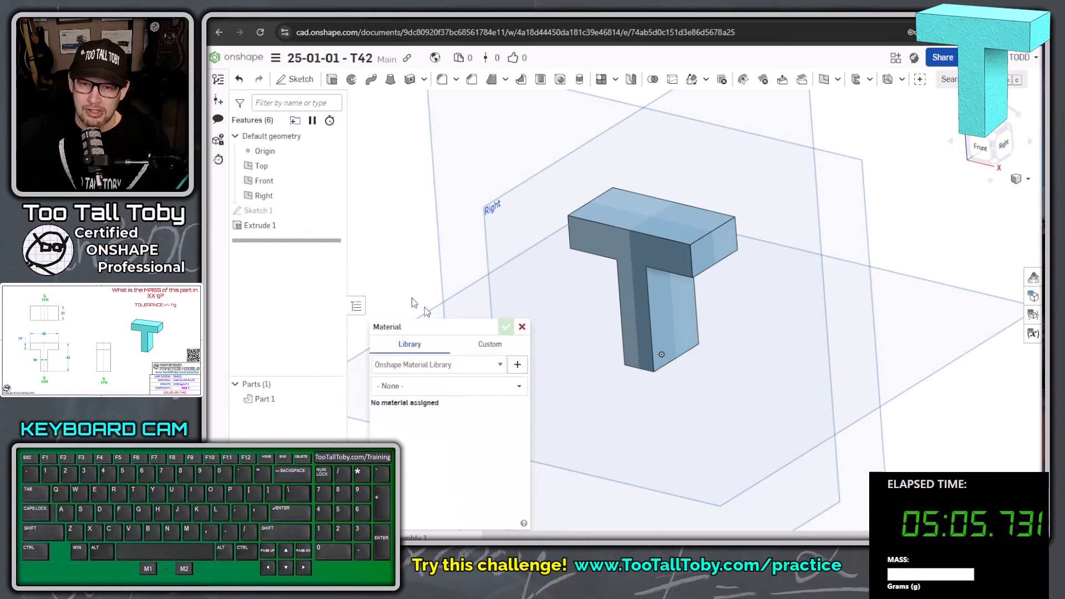
left_click_drag(444, 327, 442, 112)
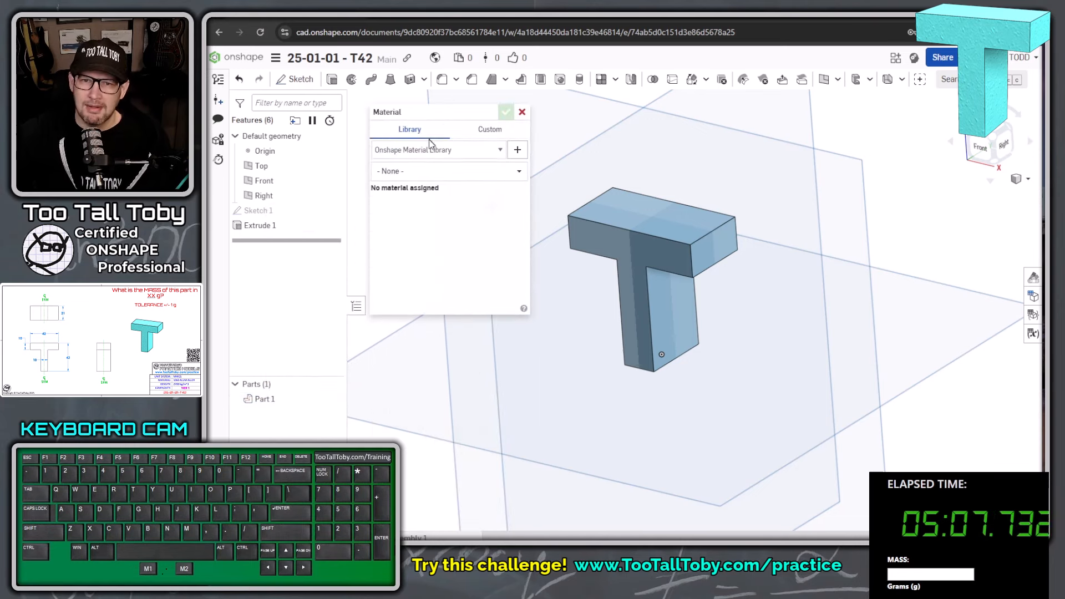
left_click(489, 150)
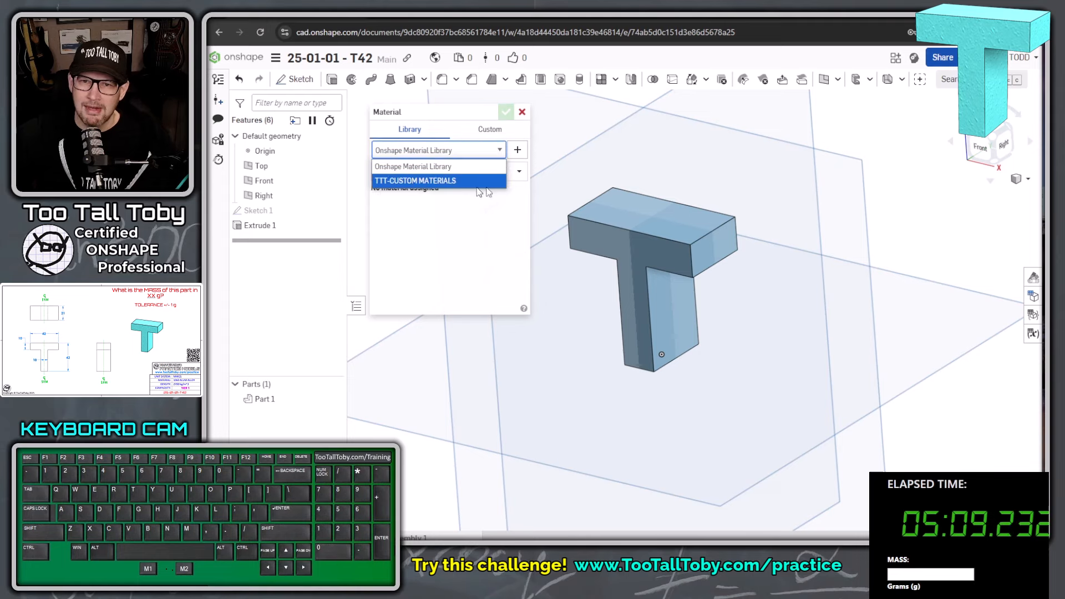
left_click(437, 181)
left_click(518, 172)
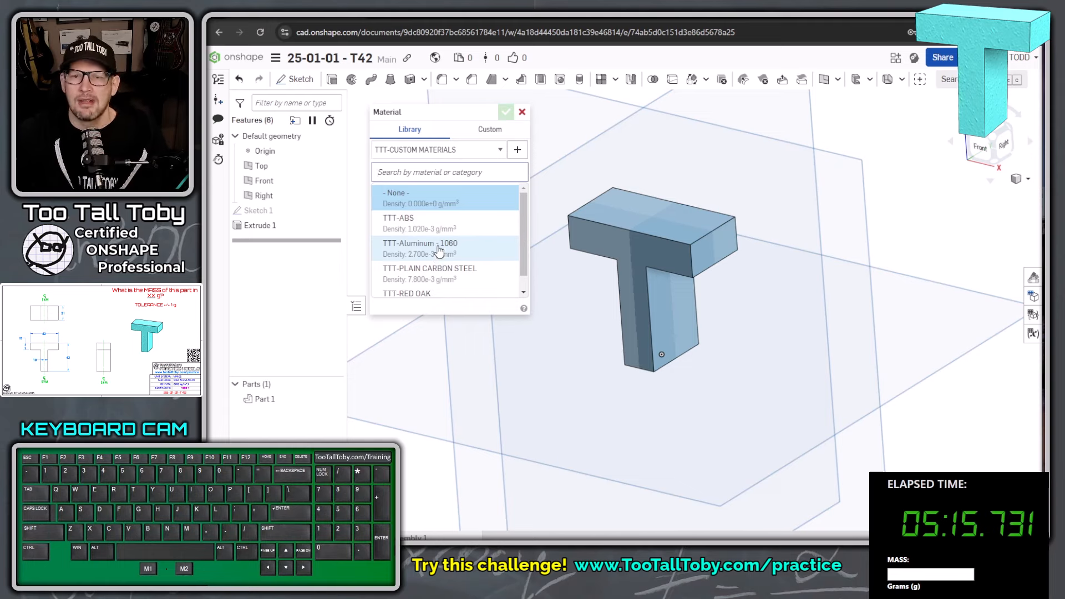
left_click(440, 251)
left_click(506, 113)
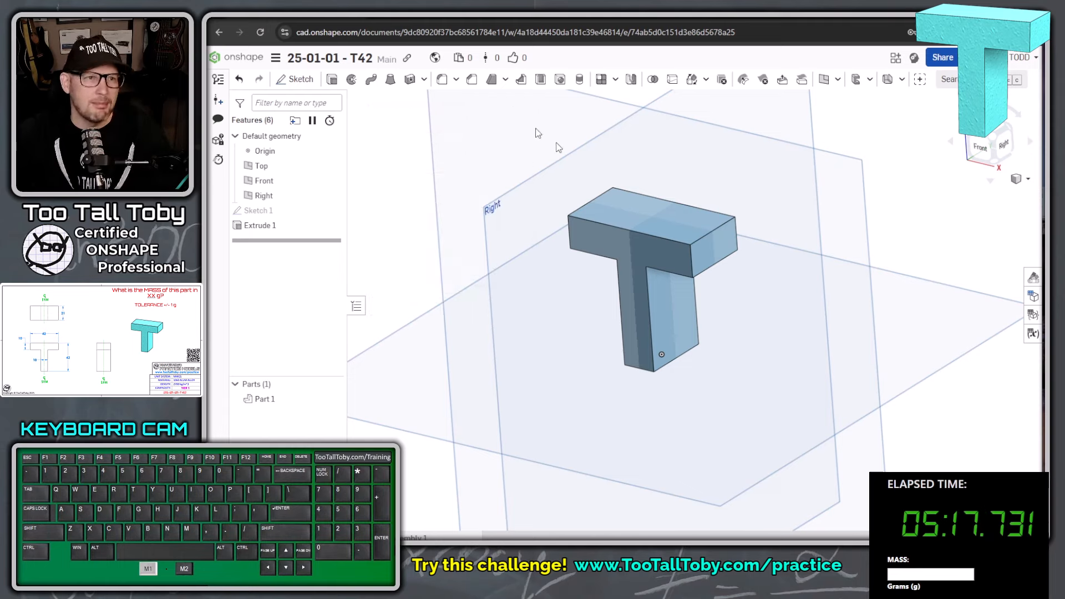
key("alt+1")
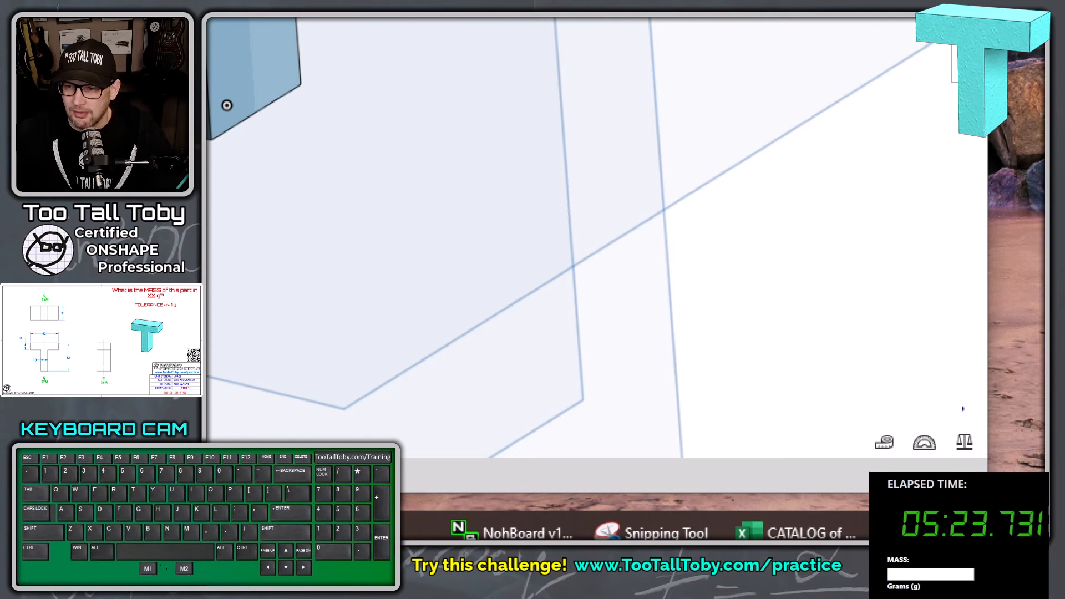
left_click_drag(955, 421, 905, 333, "ctrl+shift")
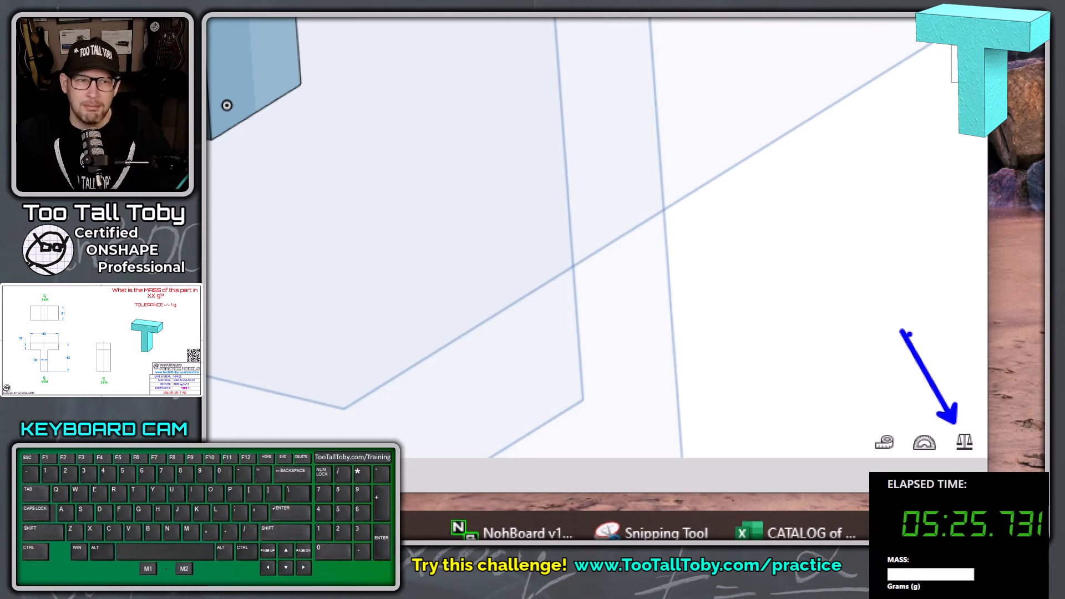
key("alt+1")
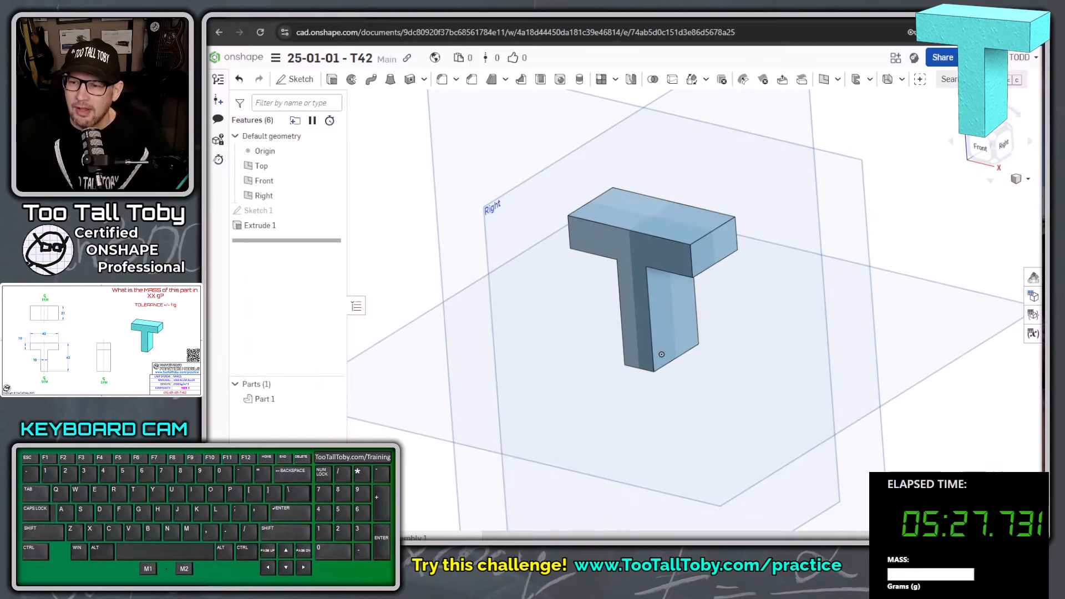
Check the mass properties of the T-shaped part
left_click(998, 478)
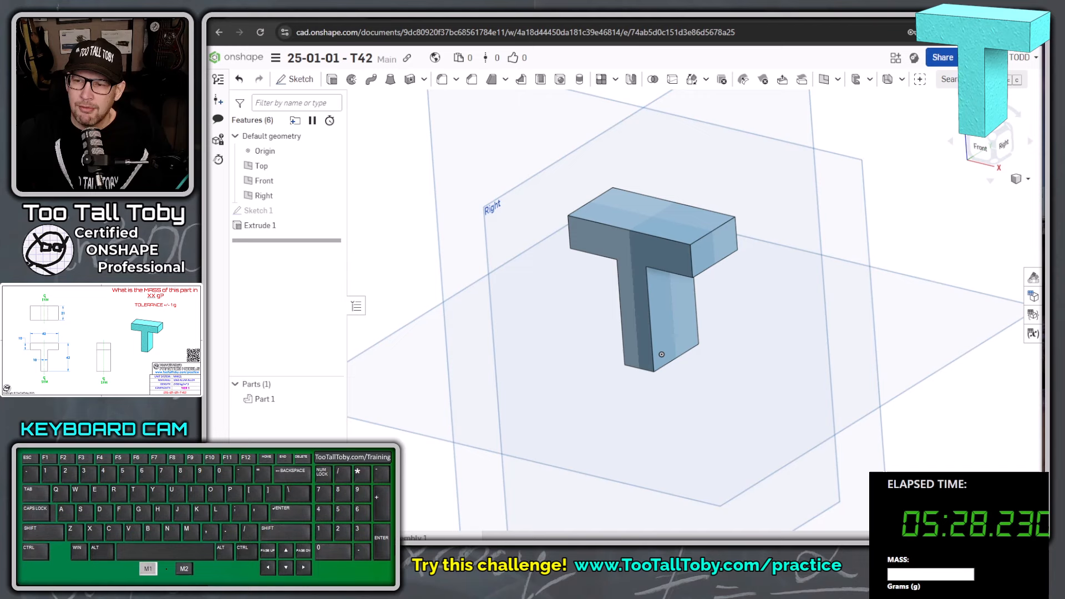
left_click(656, 248)
mouse_move(579, 204)
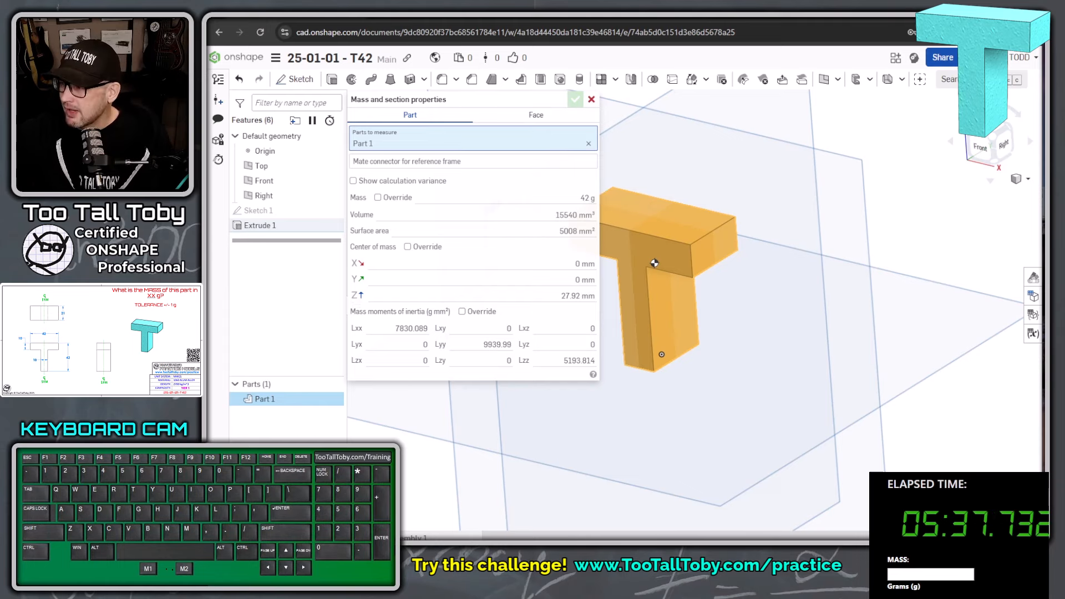
Enter 42 g as the mass answer in the Too Tall Toby challenge timer and submit the result to the community scoreboard
left_click(908, 579)
type("4")
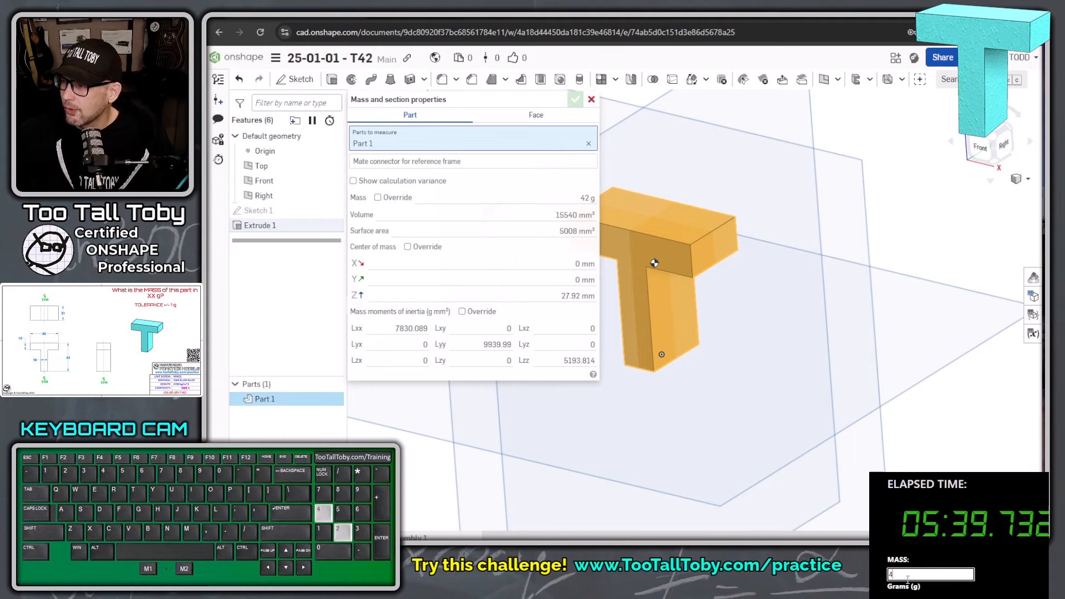
type("2")
key("Return")
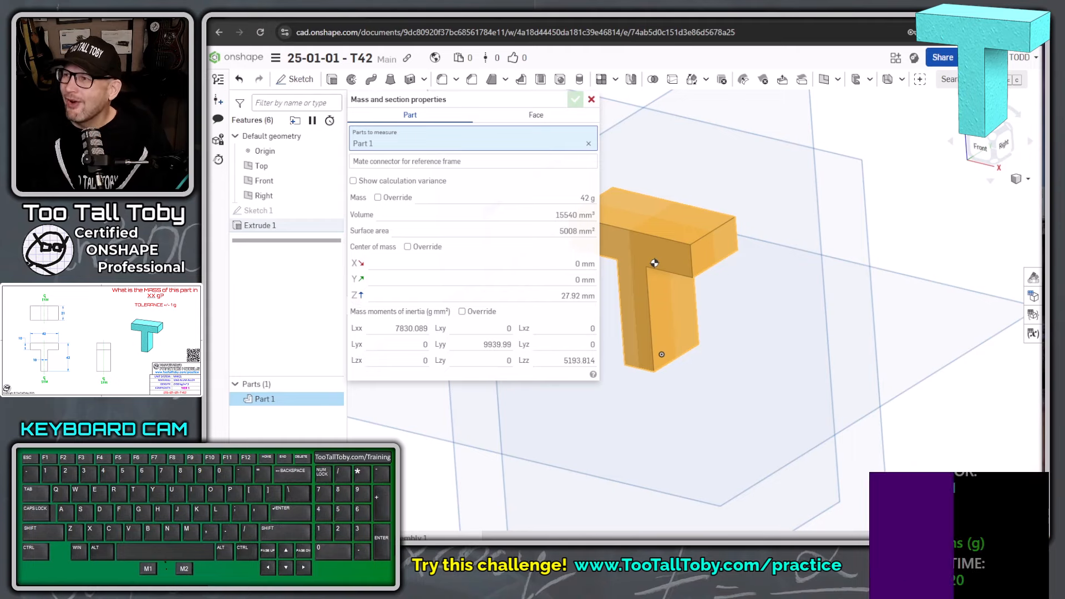
left_click(654, 263)
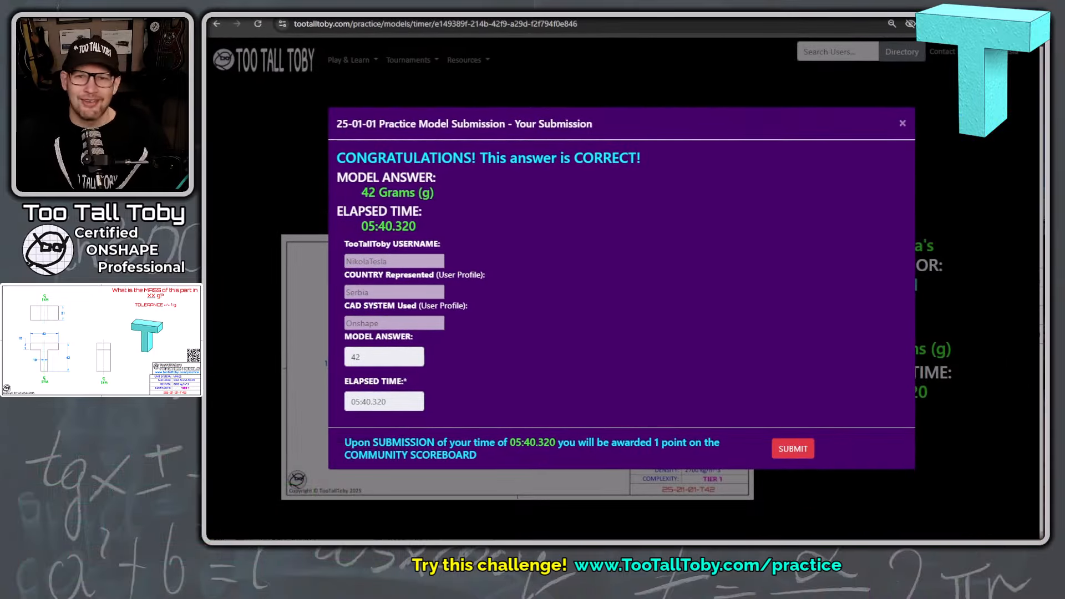
left_click(780, 455)
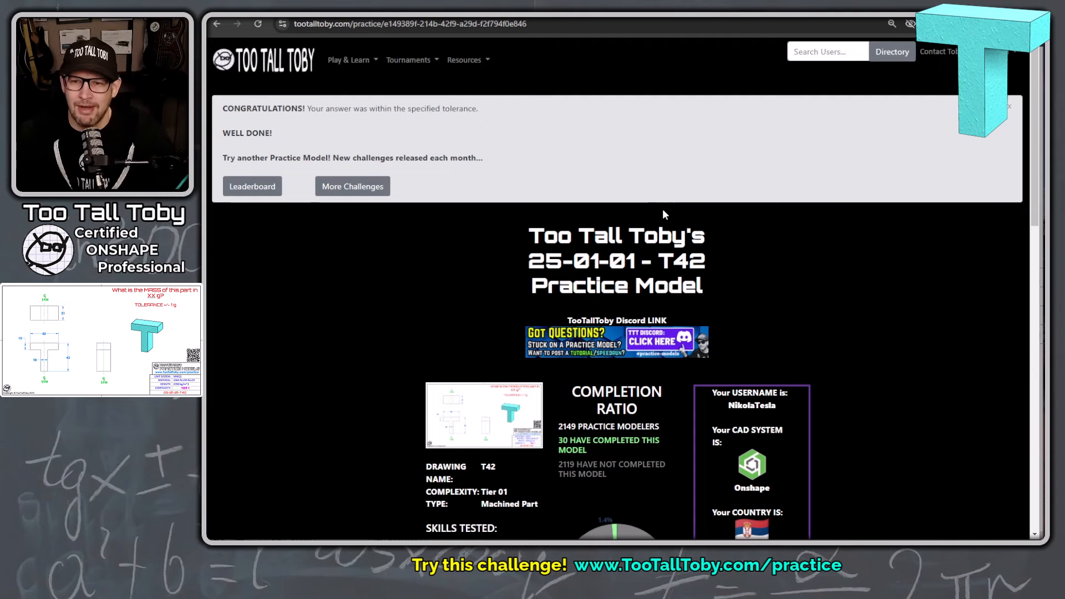
scroll(662, 209, "down", 3)
scroll(663, 205, "up", 2)
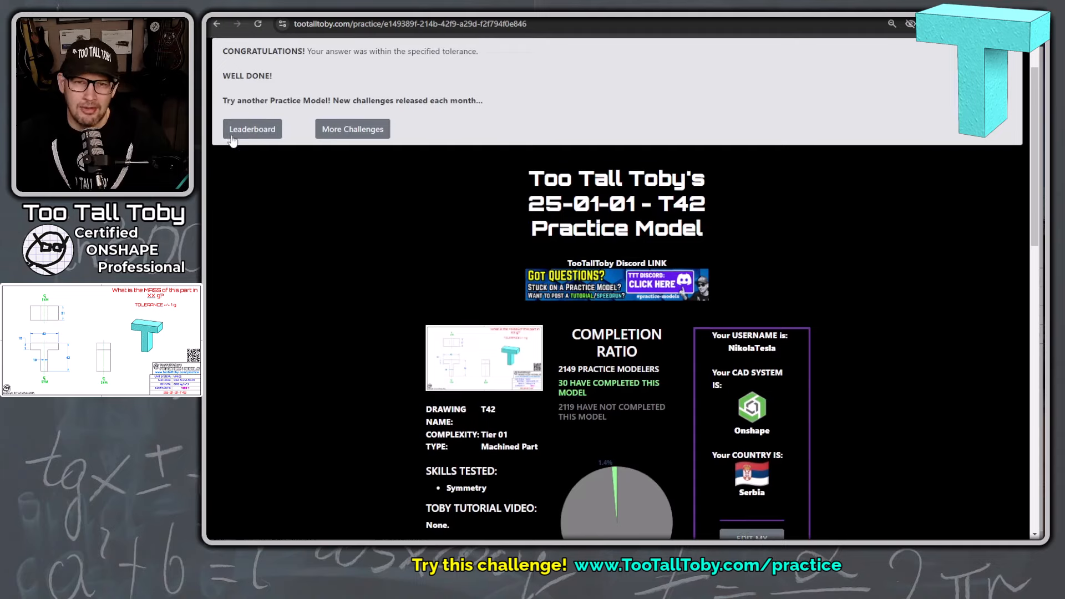
scroll(555, 259, "down", 1)
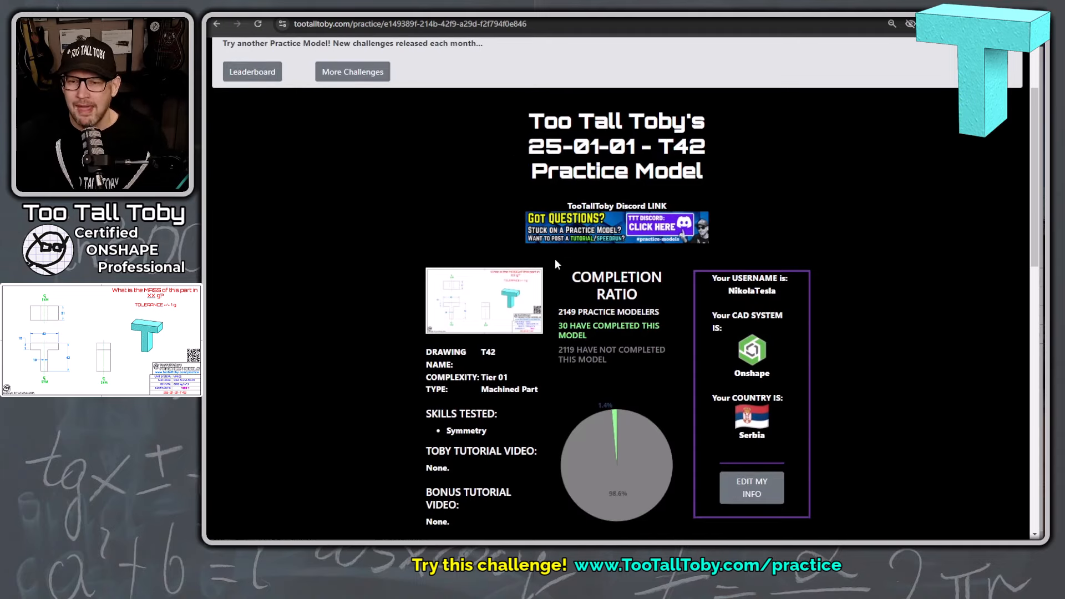
Examine the T42 practice model's statistics, comparing the recorded completion time with the average and fastest times
scroll(555, 264, "down", 6)
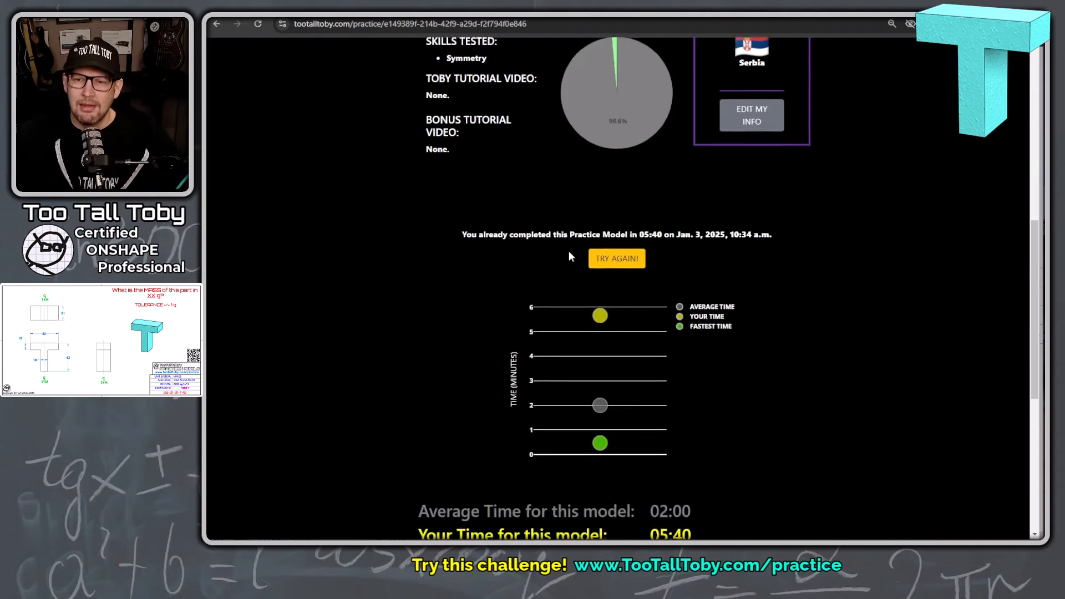
scroll(569, 253, "down", 3)
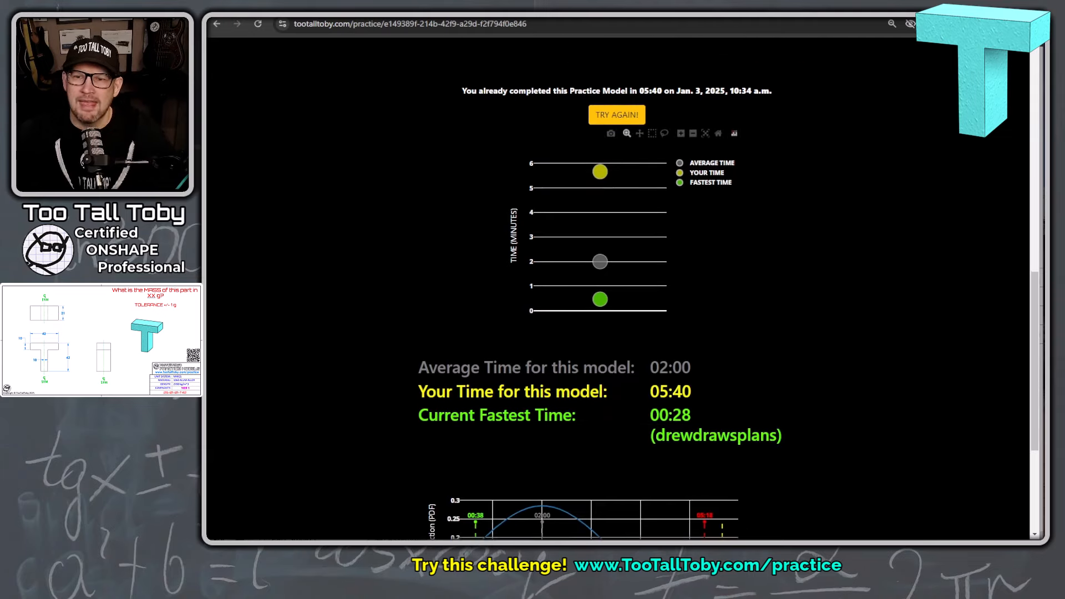
scroll(681, 186, "down", 2)
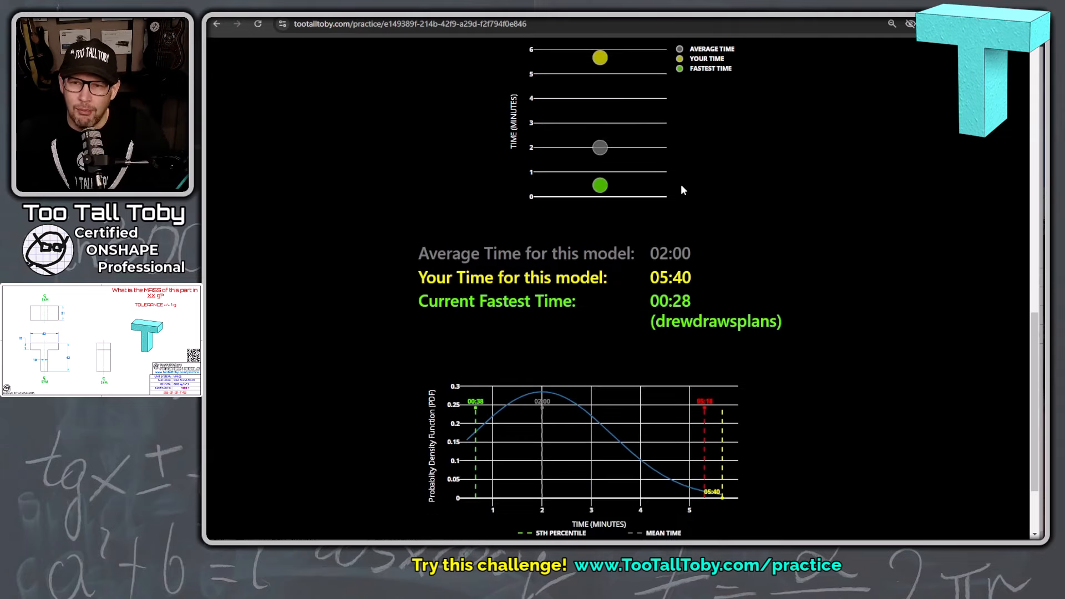
scroll(681, 188, "up", 2)
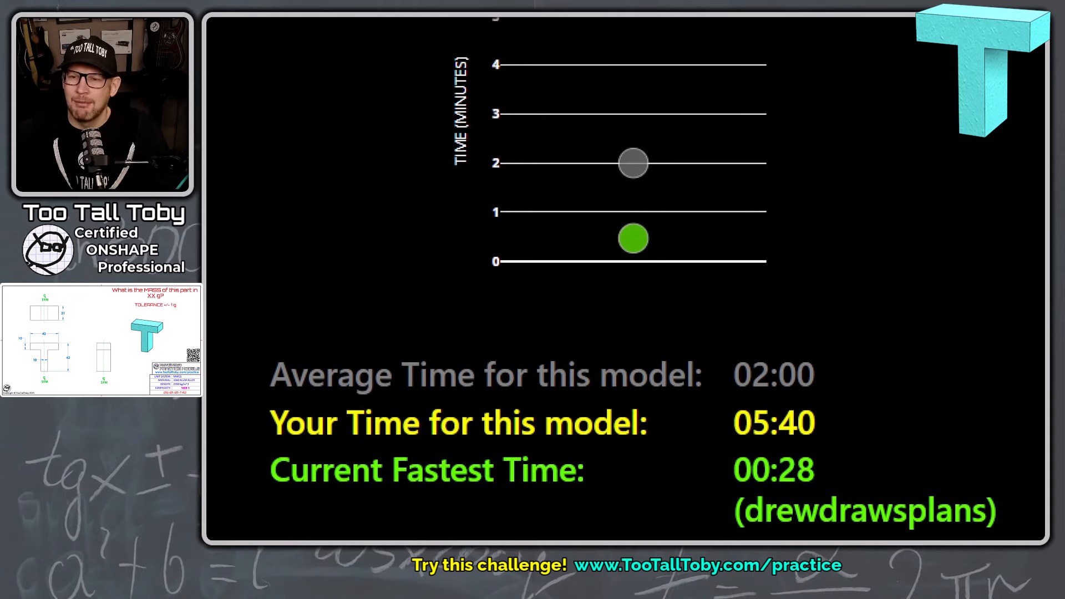
left_click_drag(731, 445, 882, 444)
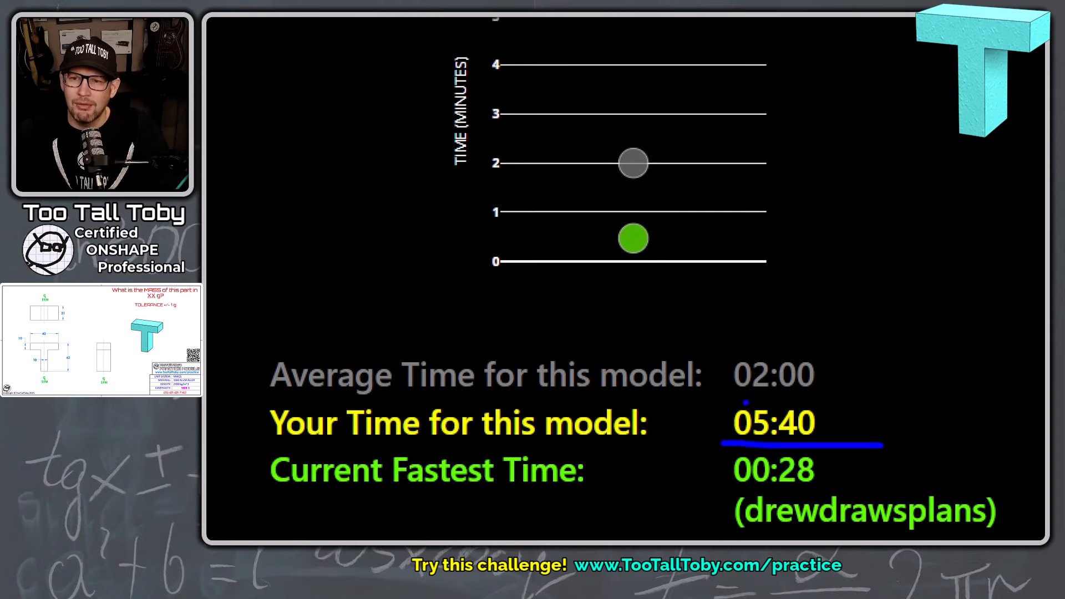
left_click_drag(735, 389, 839, 387)
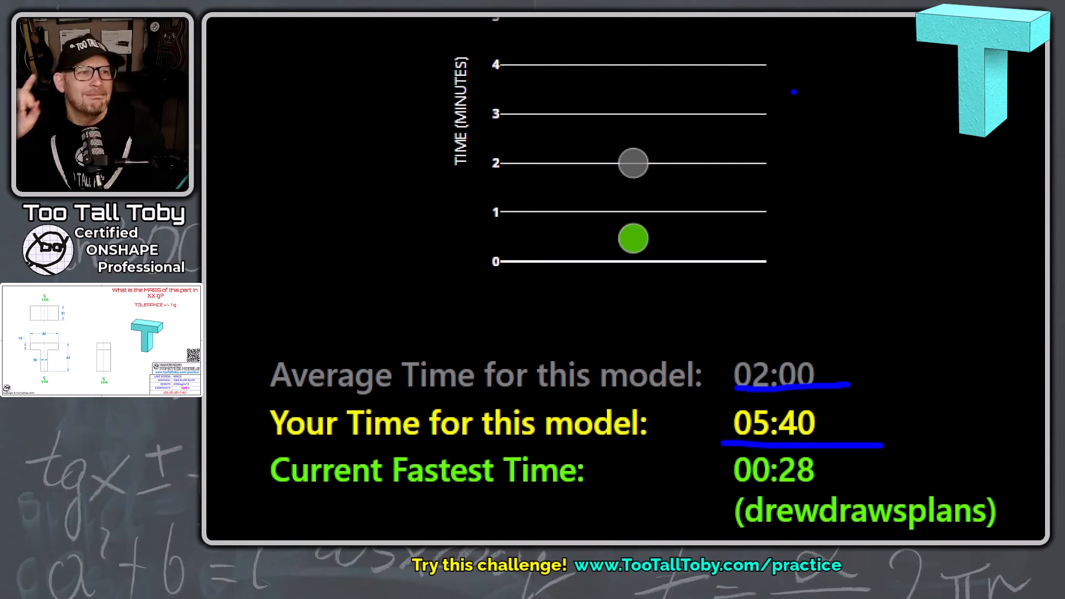
key("Escape")
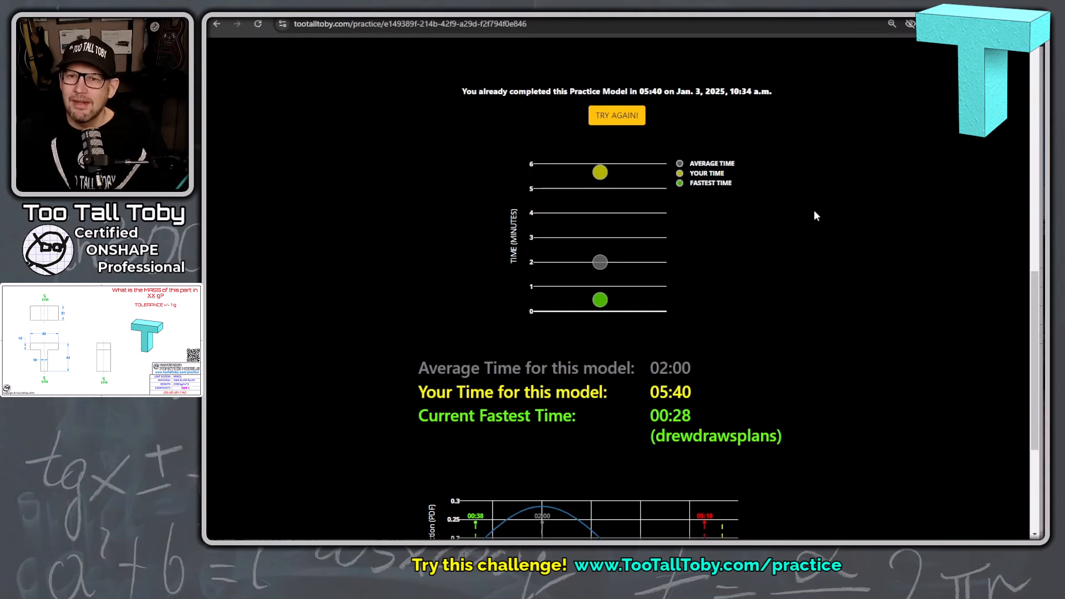
scroll(815, 215, "up", 6)
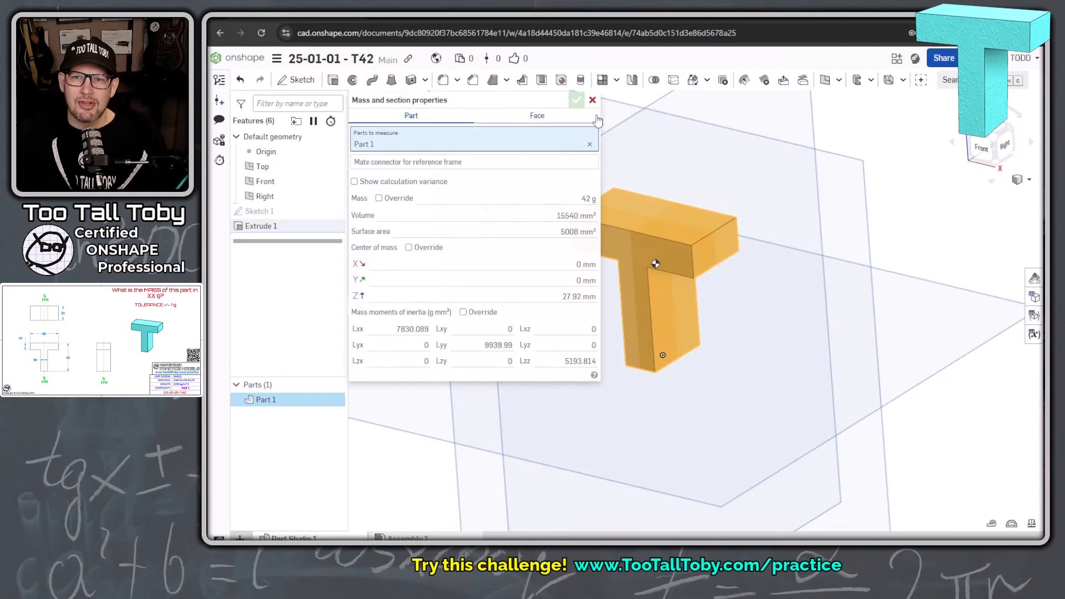
Switch to Onshape, dismiss the mass properties and close the 25-01-01 - T42 document
left_click(592, 100)
left_click(276, 62)
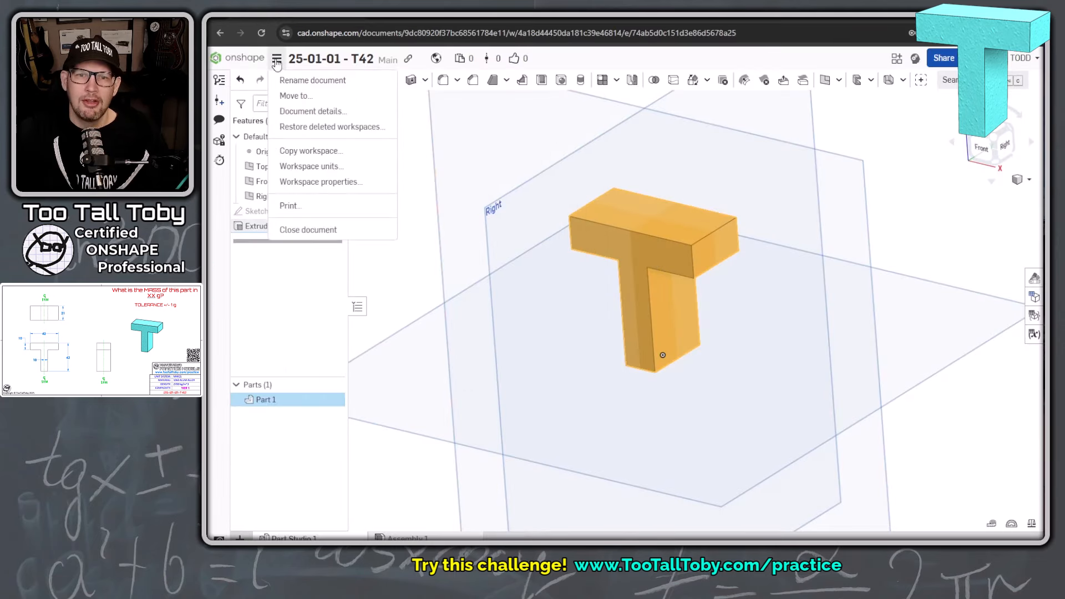
left_click(319, 230)
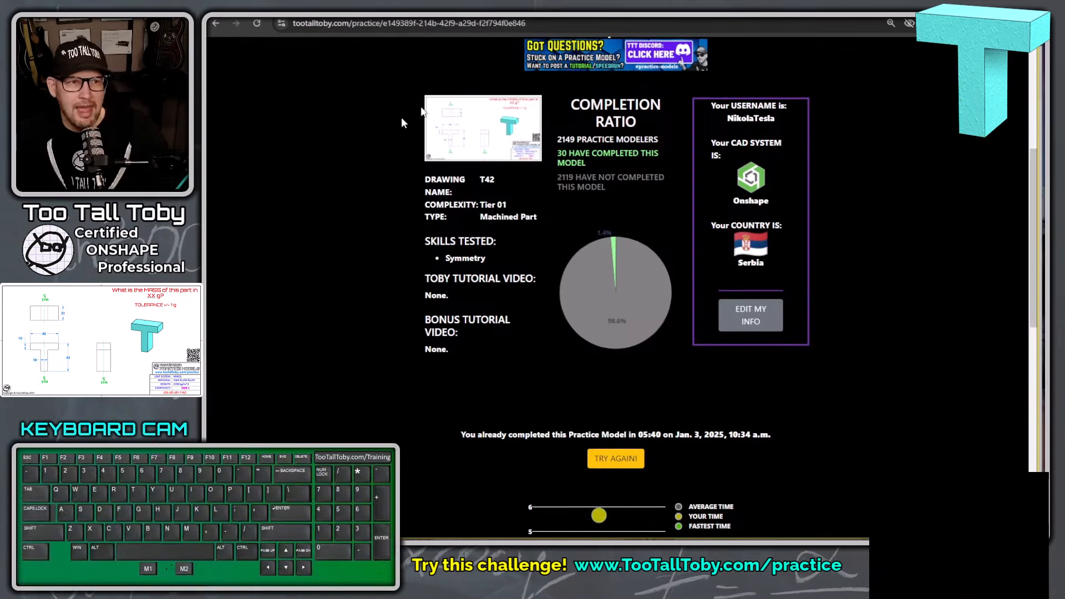
Start another timed attempt at the T42 practice model on the Too Tall Toby site and reveal its drawing
left_click(613, 460)
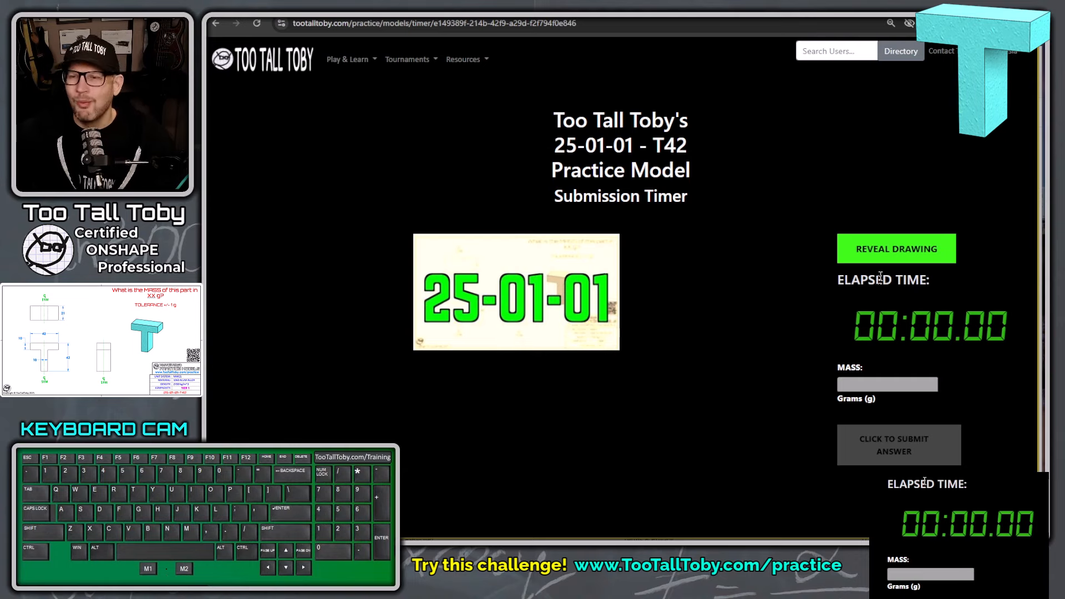
left_click(896, 249)
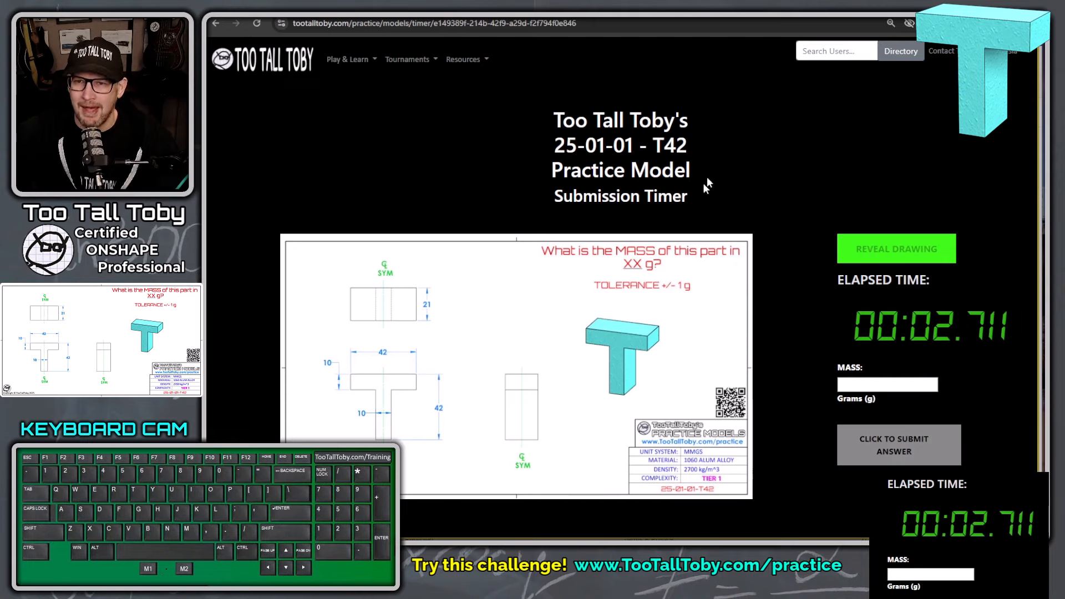
left_click_drag(443, 17, 1064, 17)
Create a new public Onshape document named 25-01-01 - T
left_click(258, 115)
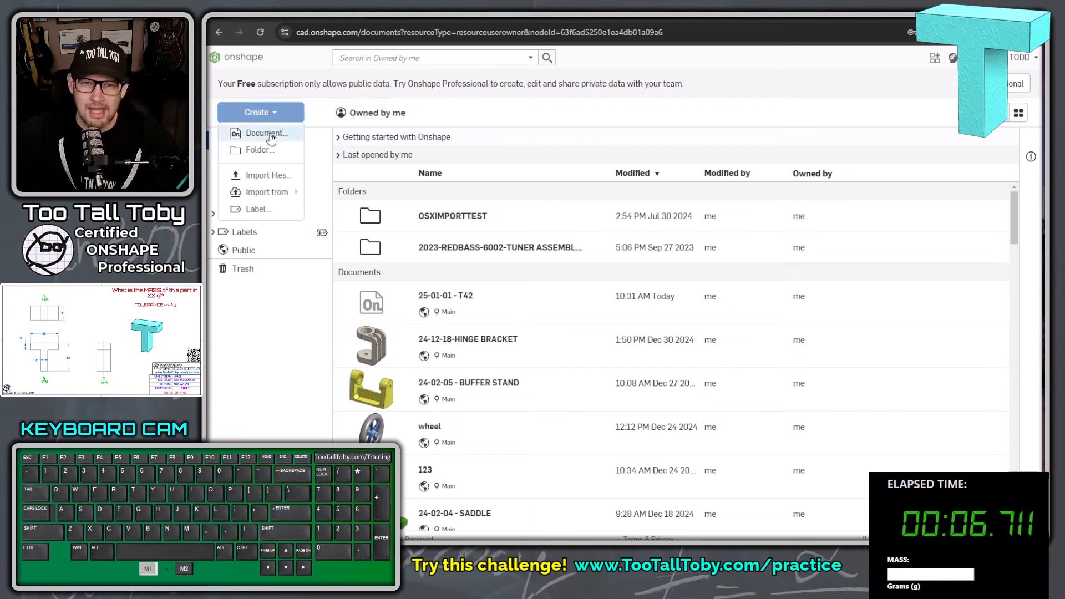
left_click(261, 134)
type("25-01-")
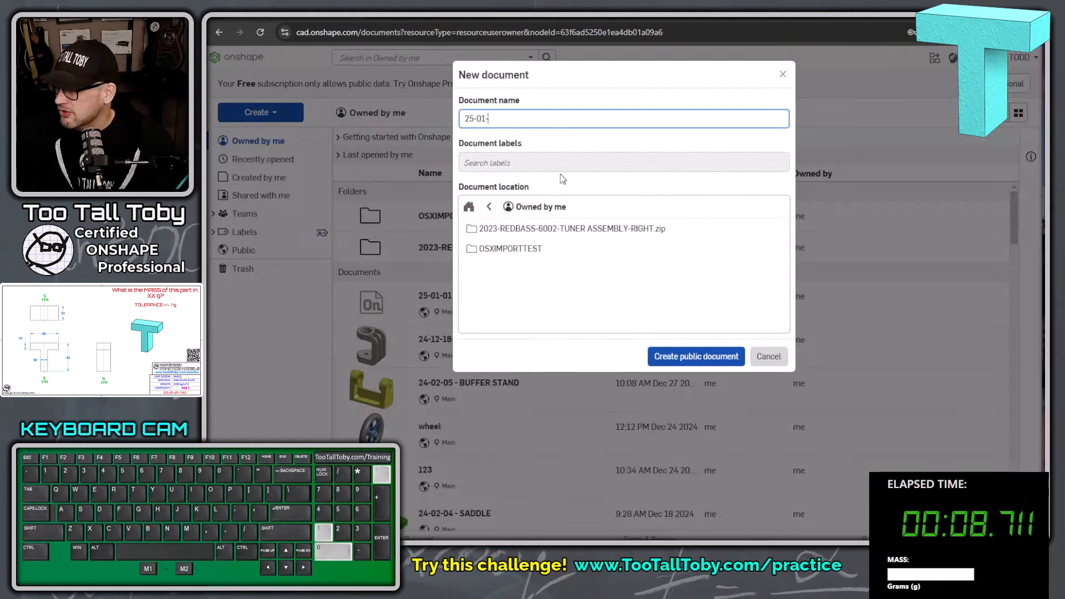
type("01")
type(" - T")
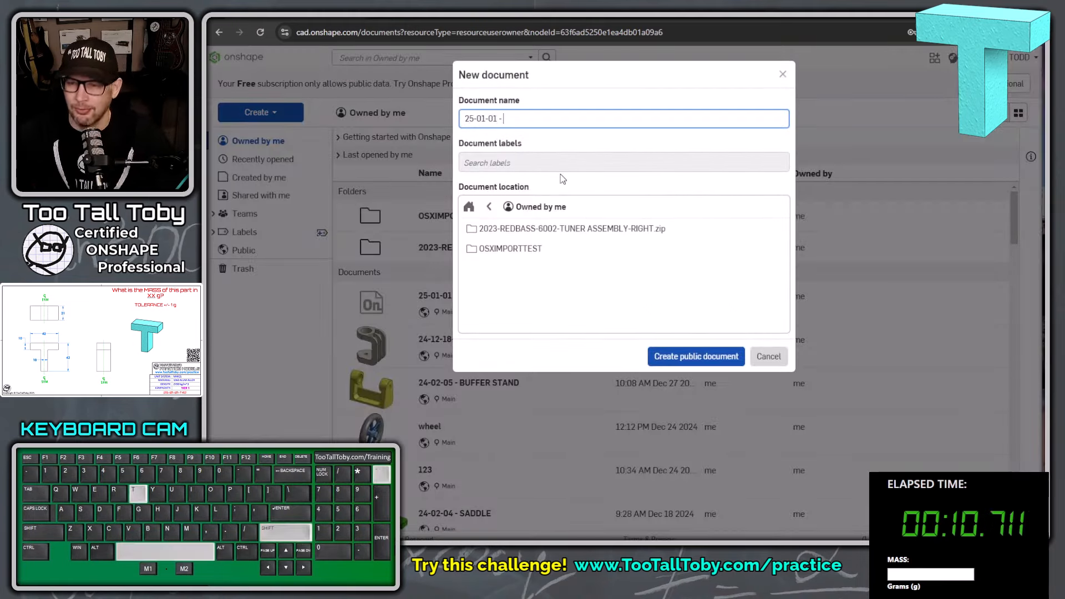
key("Return")
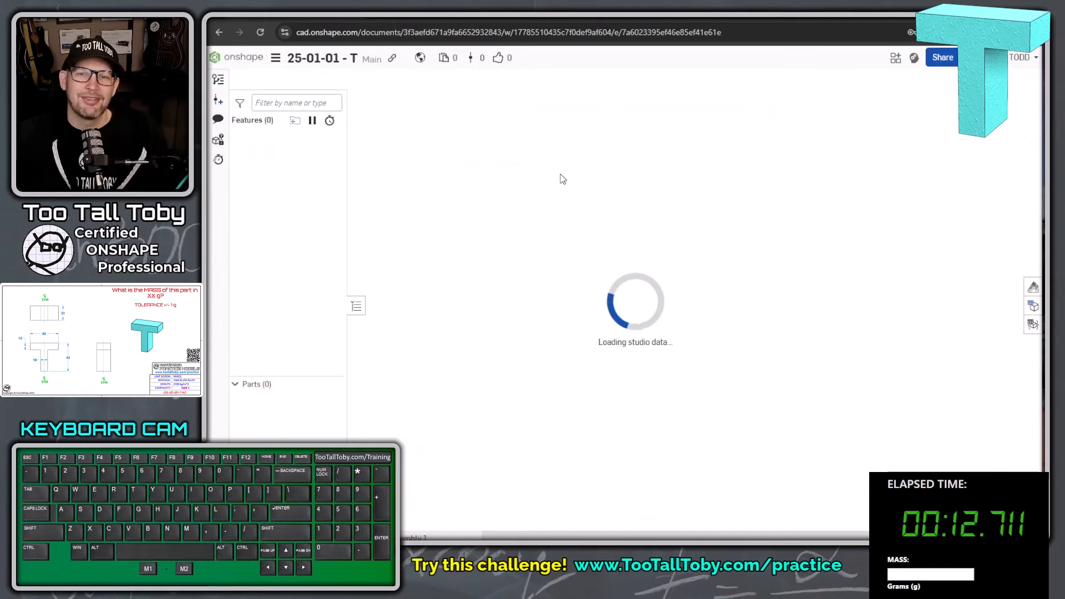
Start a new sketch on the Front plane
left_click(597, 194)
key("s")
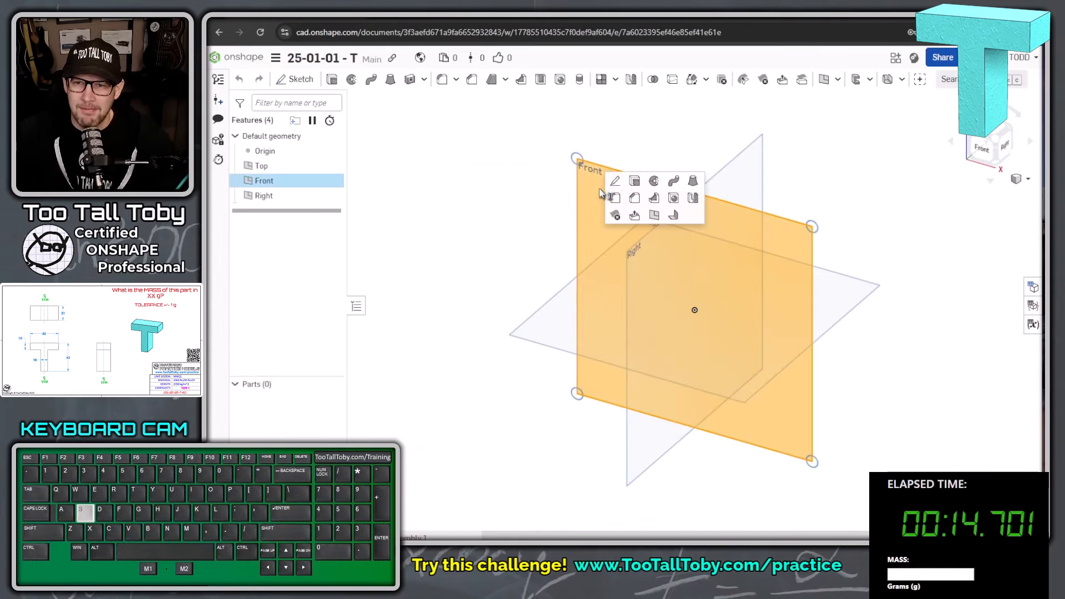
left_click(615, 182)
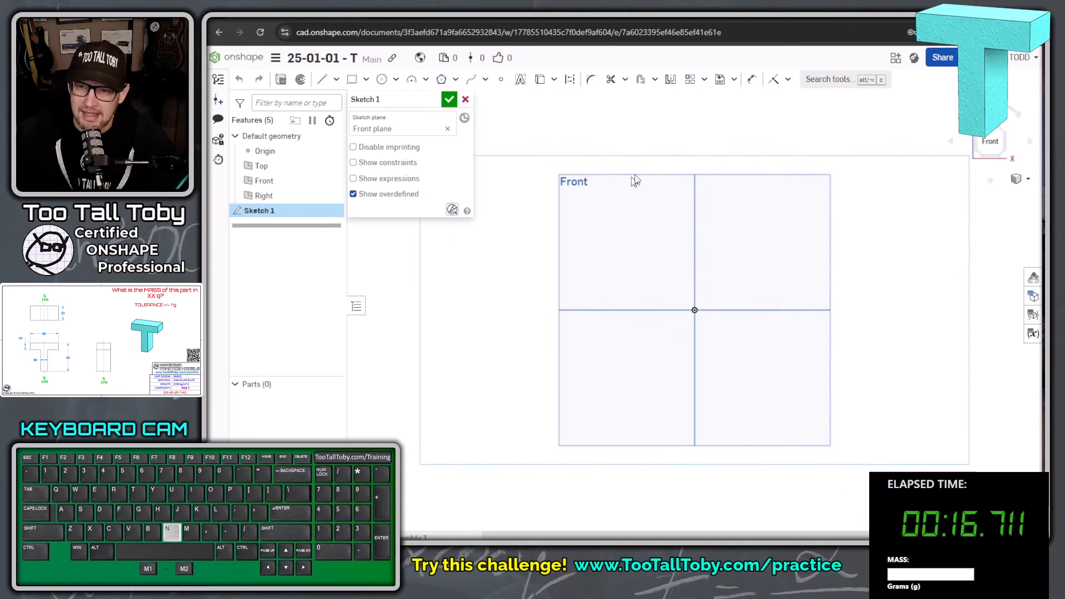
Draw a center-point rectangle 10 mm wide and 42 mm high, centered on the vertical axis above the origin
key("s")
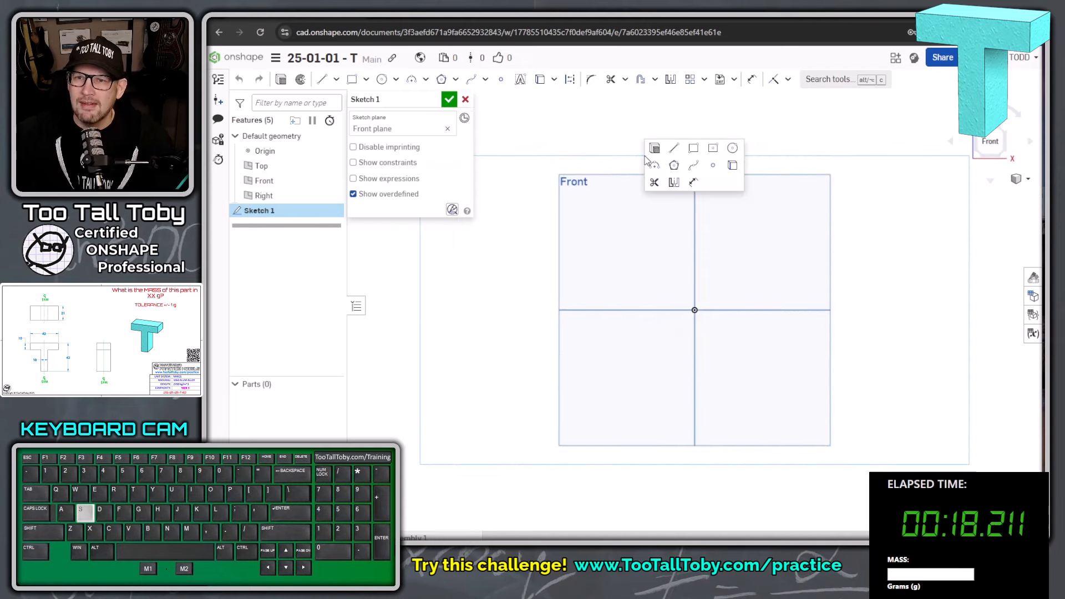
left_click(713, 150)
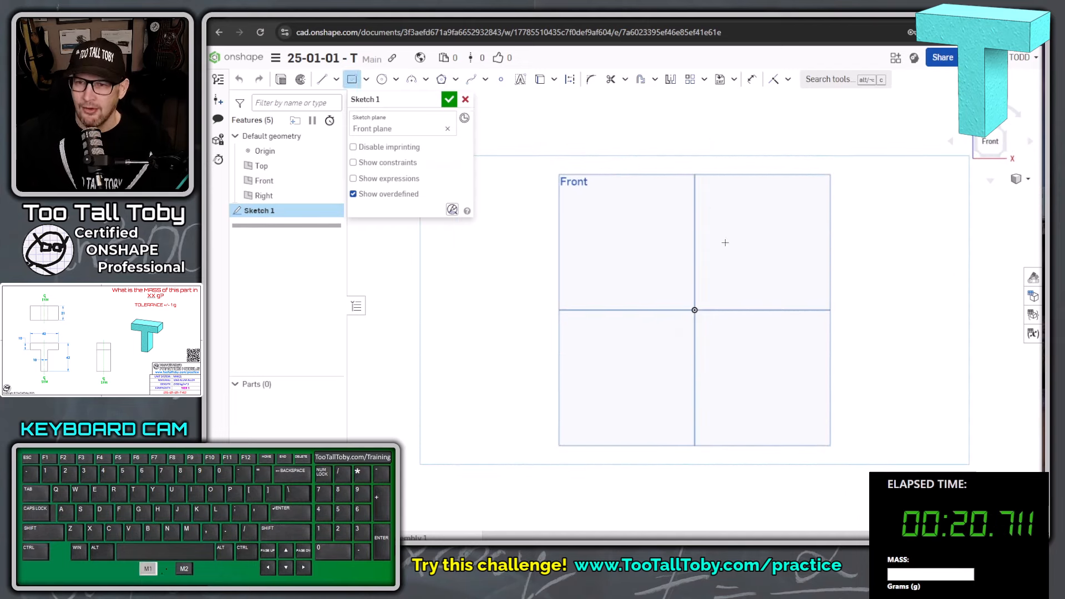
left_click(693, 234)
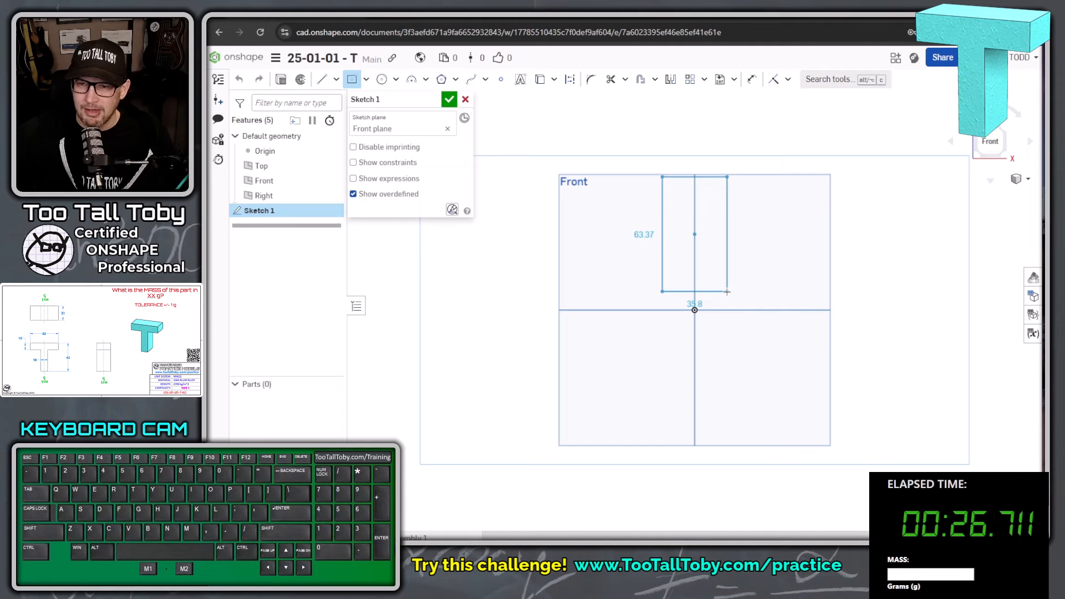
left_click(727, 291)
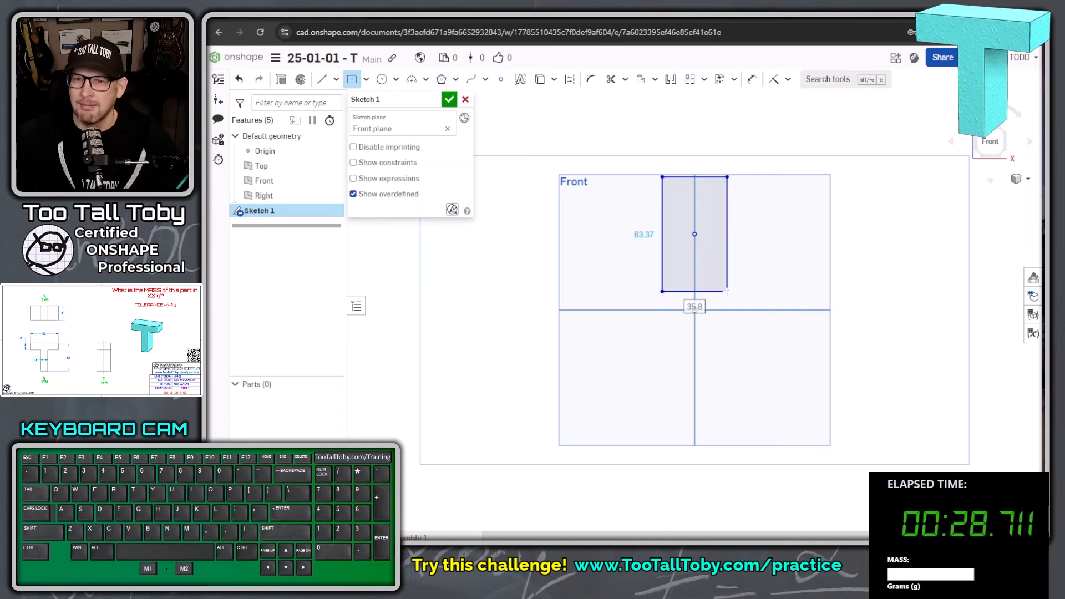
type("10")
key("Return")
type("4")
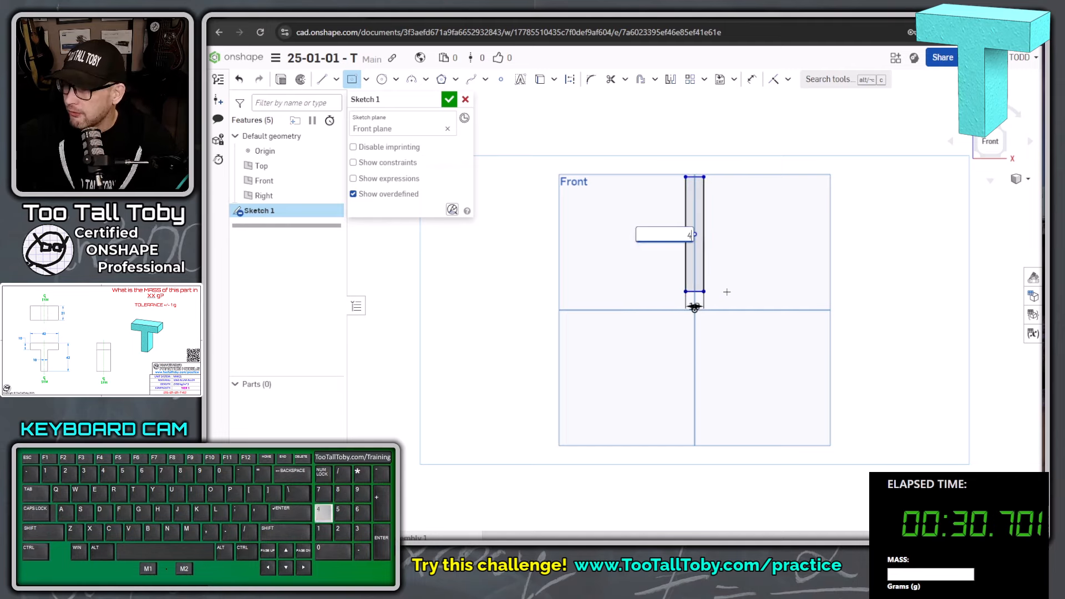
type("2")
key("Return")
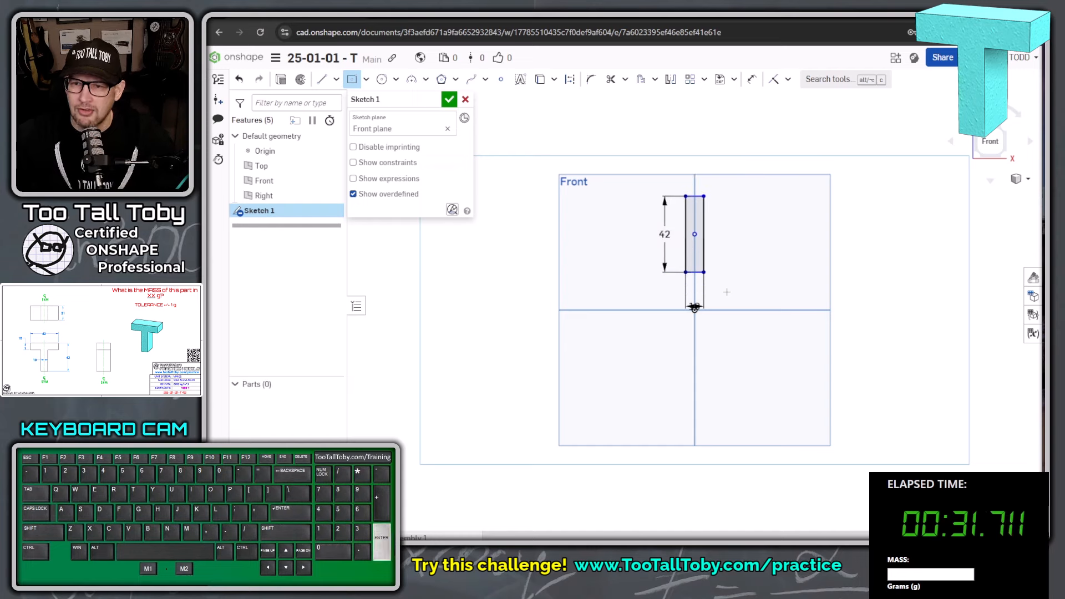
Draw a second center-point rectangle 42 mm wide and 10 mm high, centered above the first one on the vertical axis
left_click(695, 164)
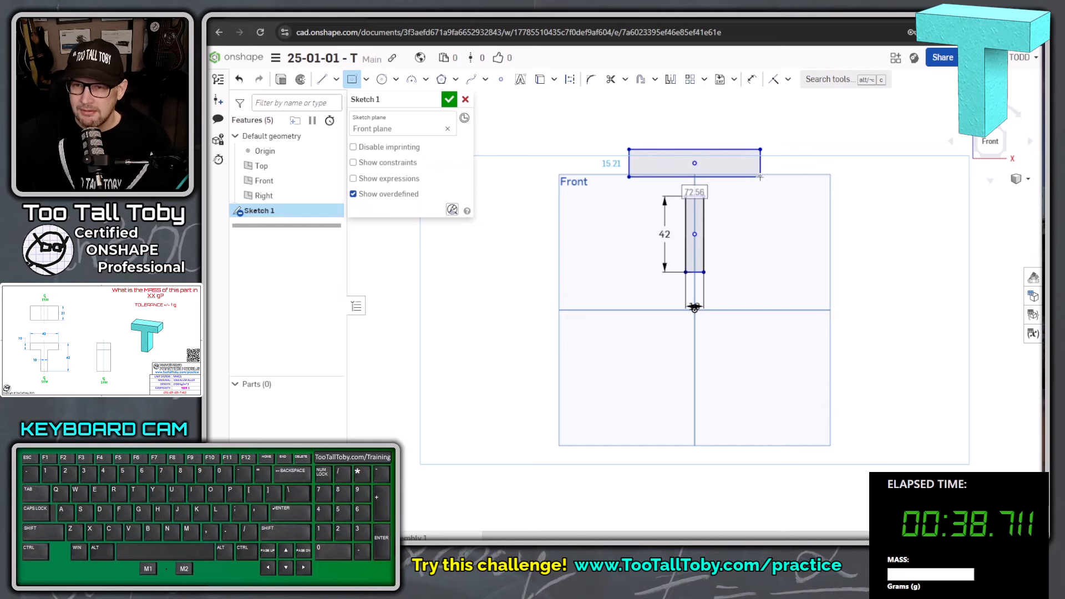
type("42")
key("Return")
type("10")
key("Return")
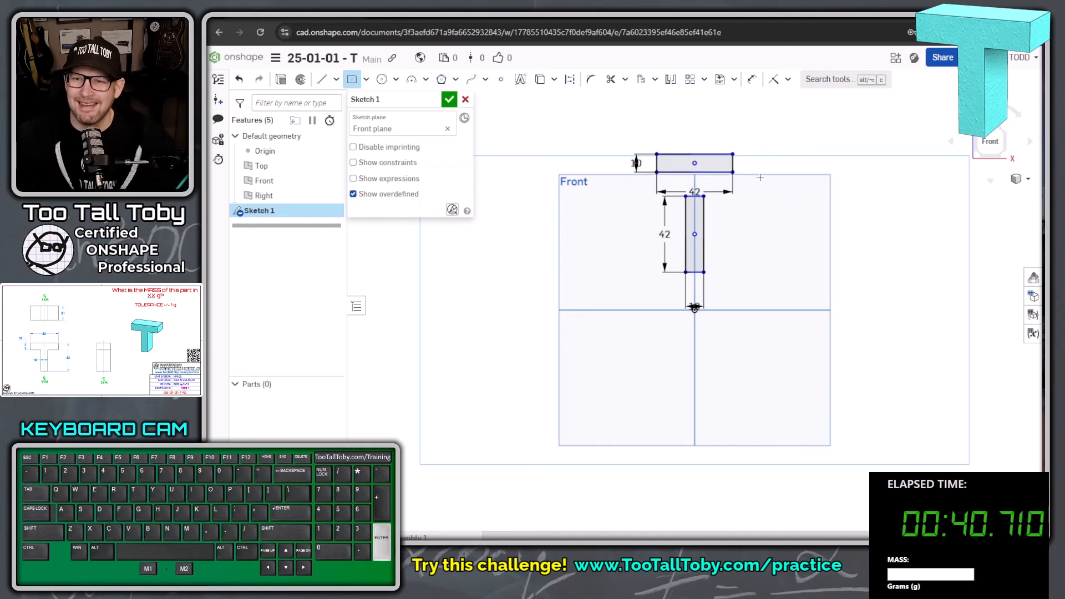
scroll(713, 198, "up", 1)
scroll(711, 195, "up", 2)
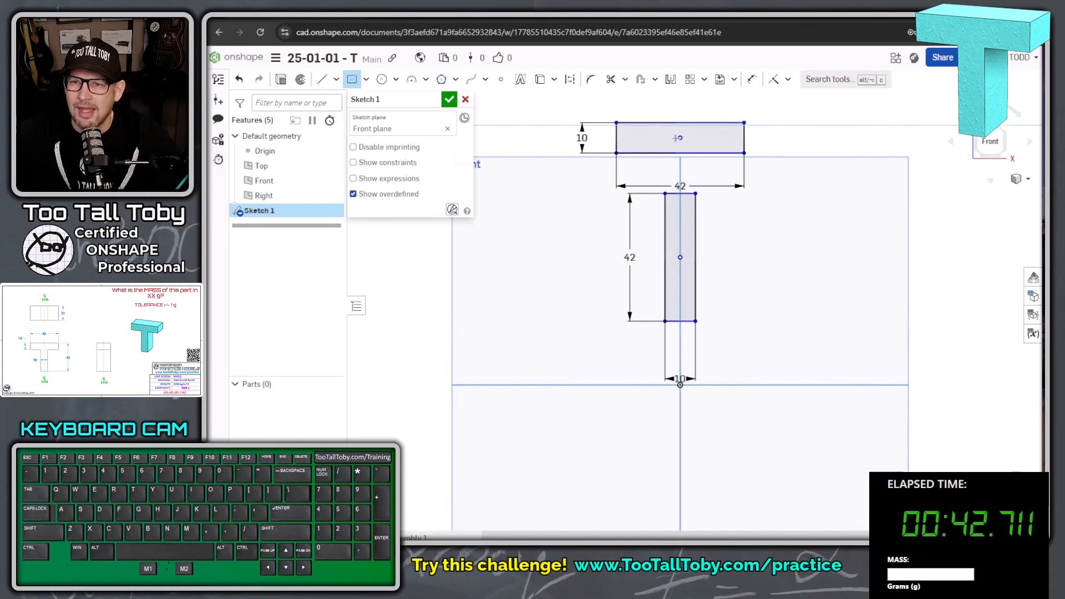
key("Escape")
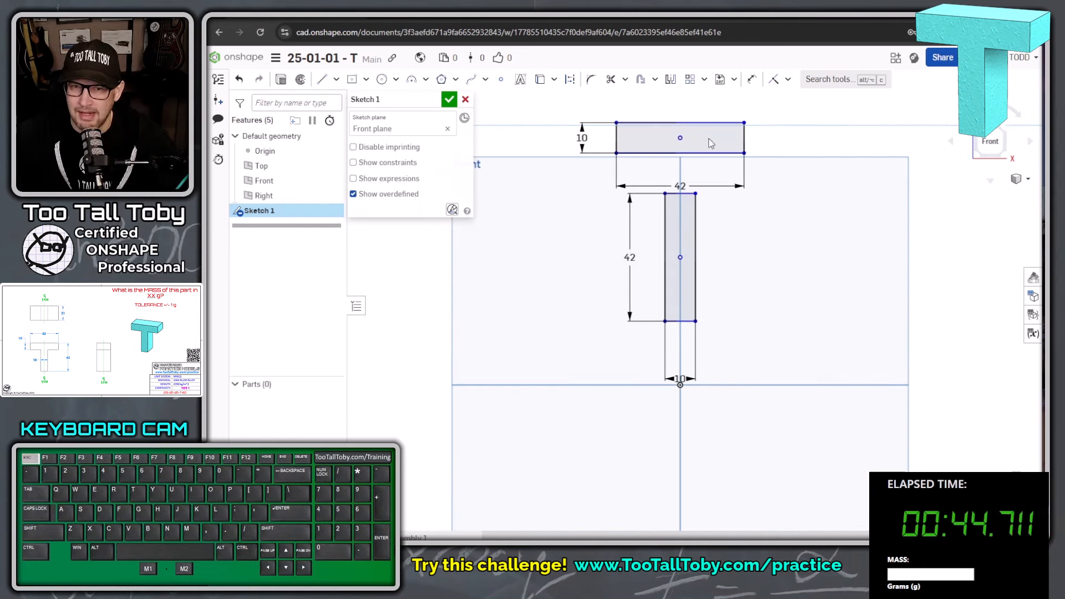
Make the top edges of the two rectangles coincident so they form a T
left_click(718, 130)
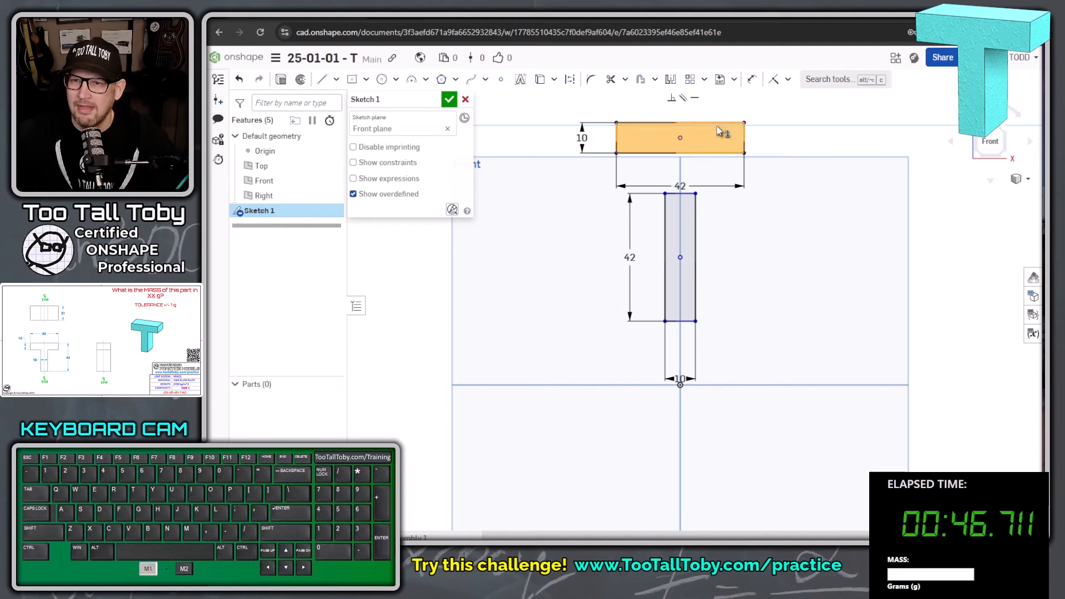
key("space")
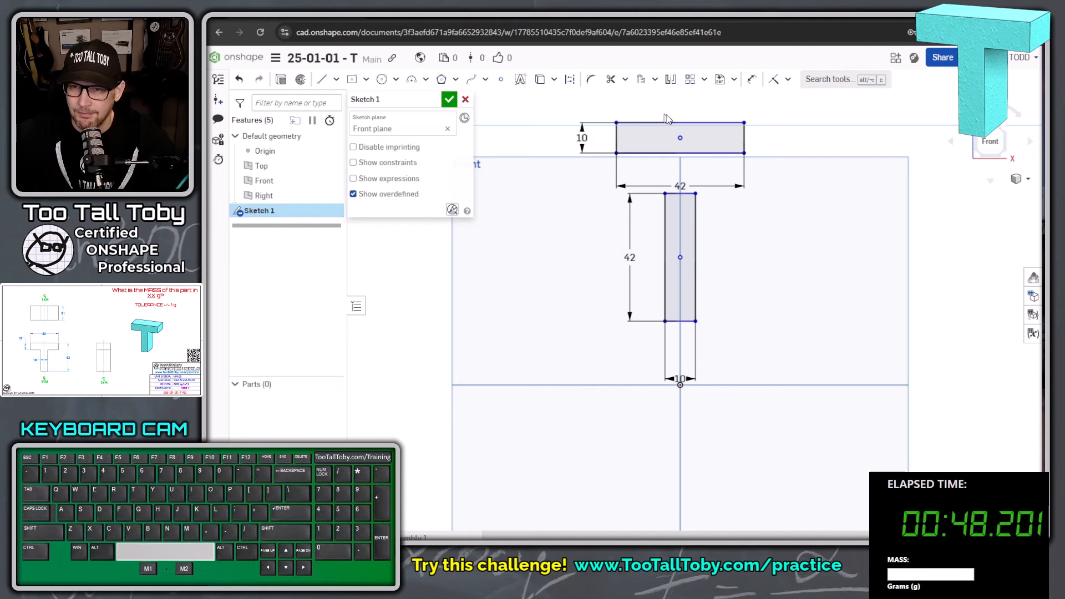
left_click(706, 125)
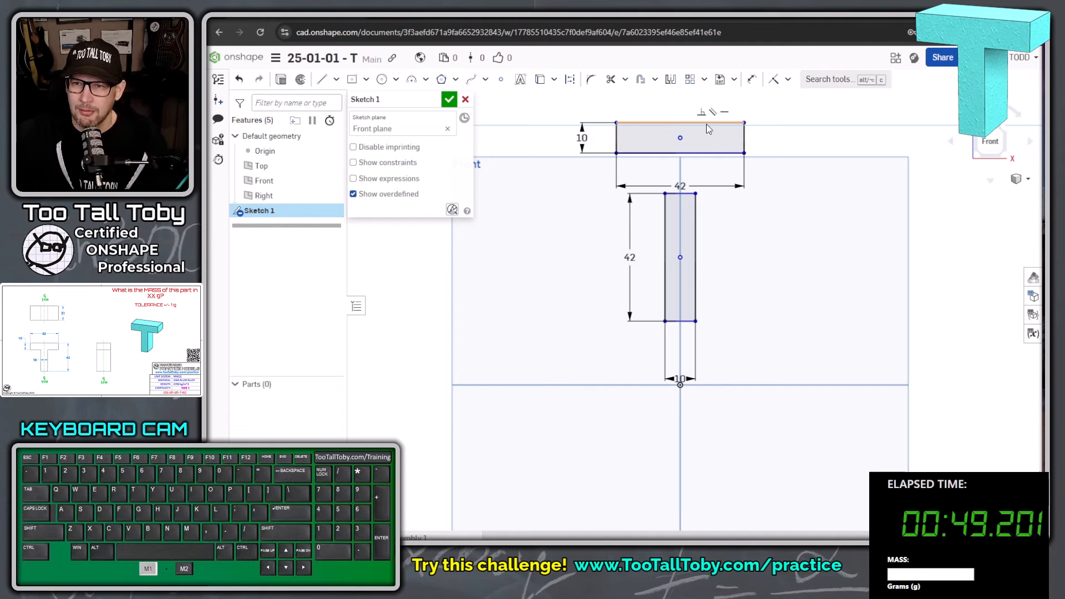
left_click(691, 200)
key("i")
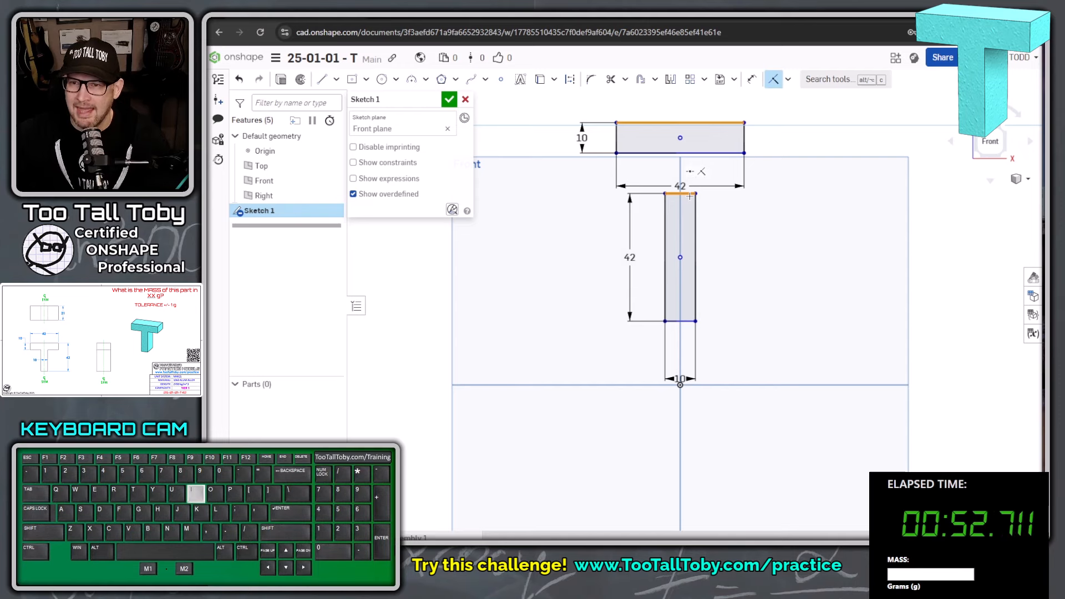
Constrain the bottom edge of the T's stem coincident with the Top plane
left_click(690, 325)
left_click(777, 387)
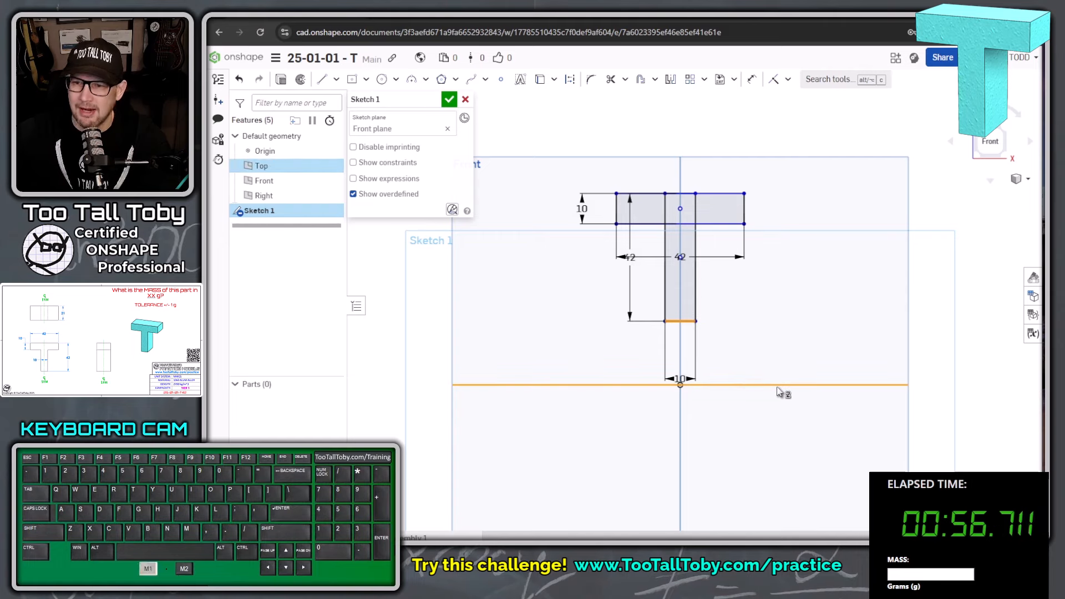
key("i")
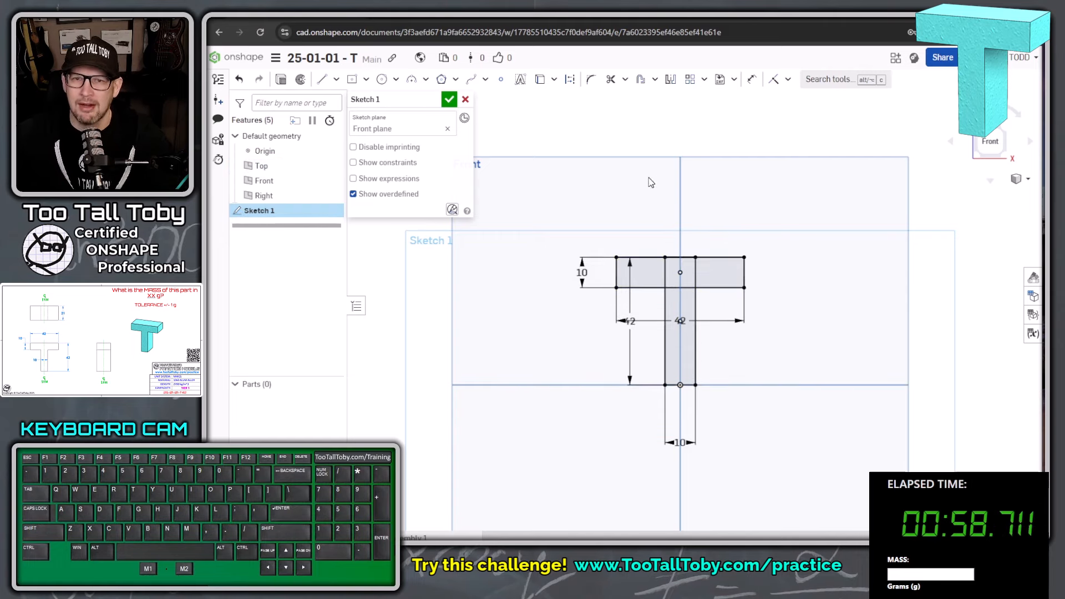
Extrude all regions of the T sketch as a new solid, 21 mm deep and symmetric about the Front plane
key("s")
left_click(628, 160)
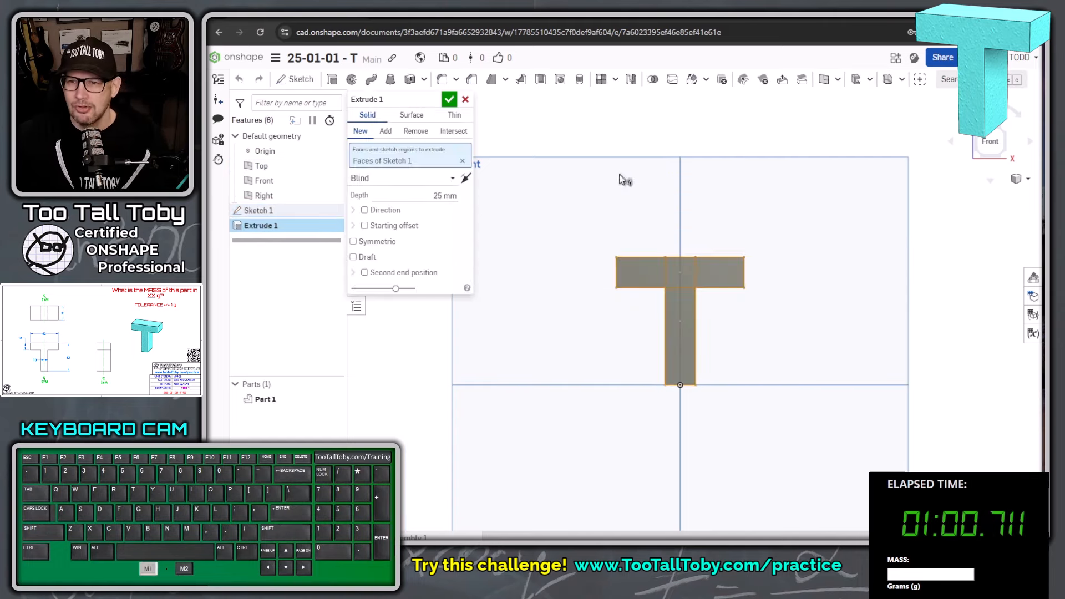
key("Tab")
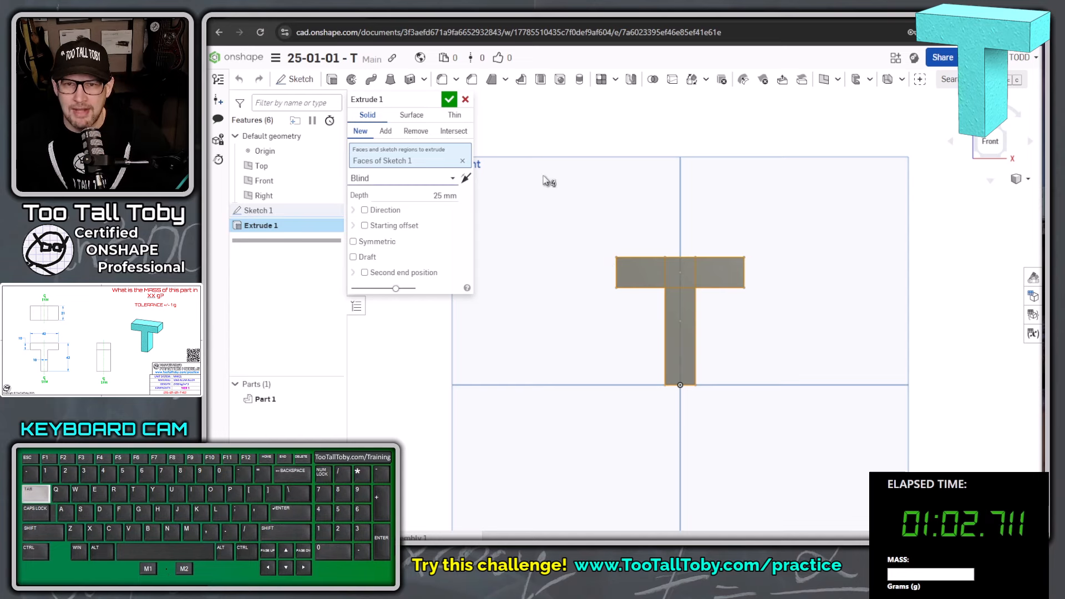
key("Tab")
type("21")
key("Tab")
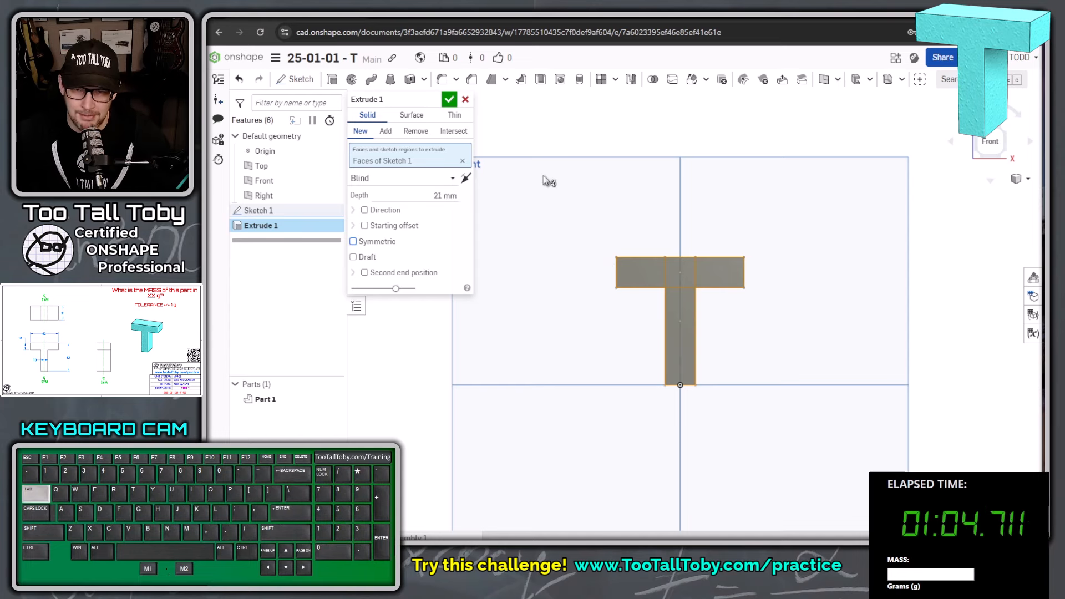
key("space")
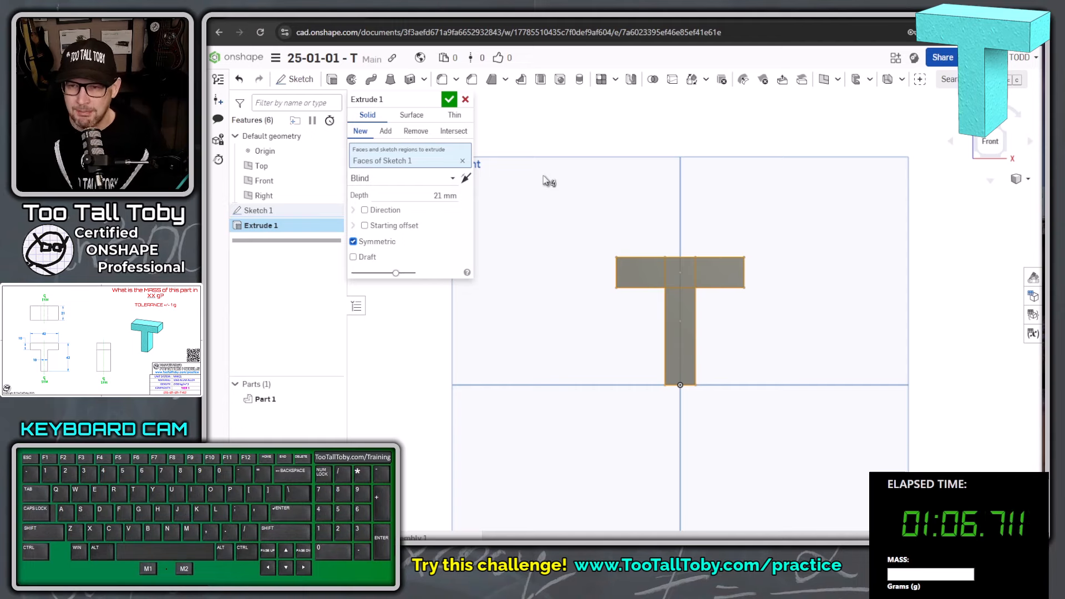
key("Return")
key("shift+7")
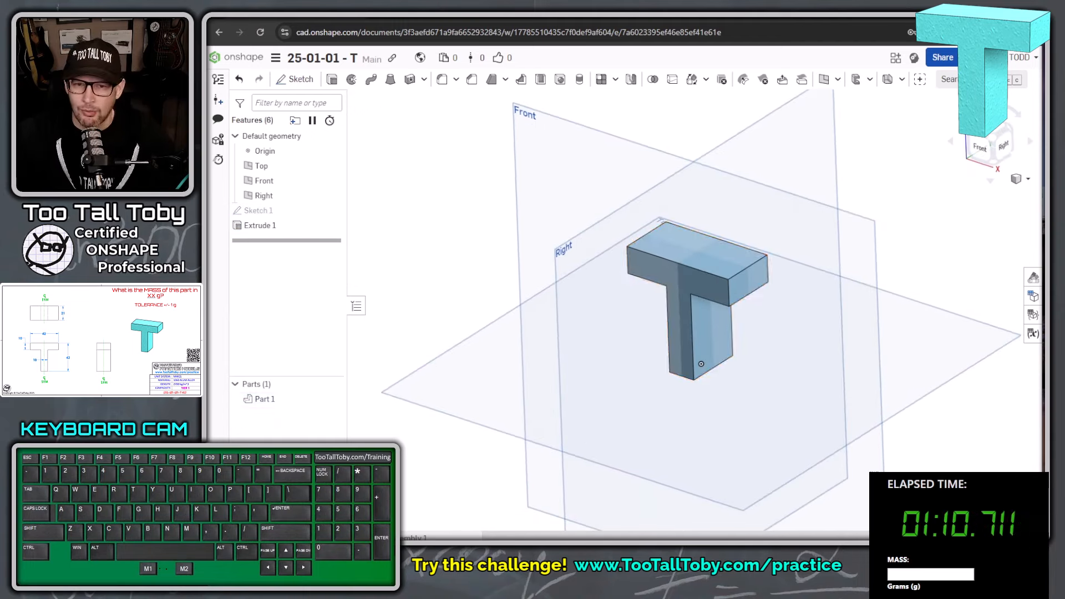
Assign the material TTT-Aluminum - 1060 from the TTT-CUSTOM MATERIALS library to the T part
right_click(271, 399)
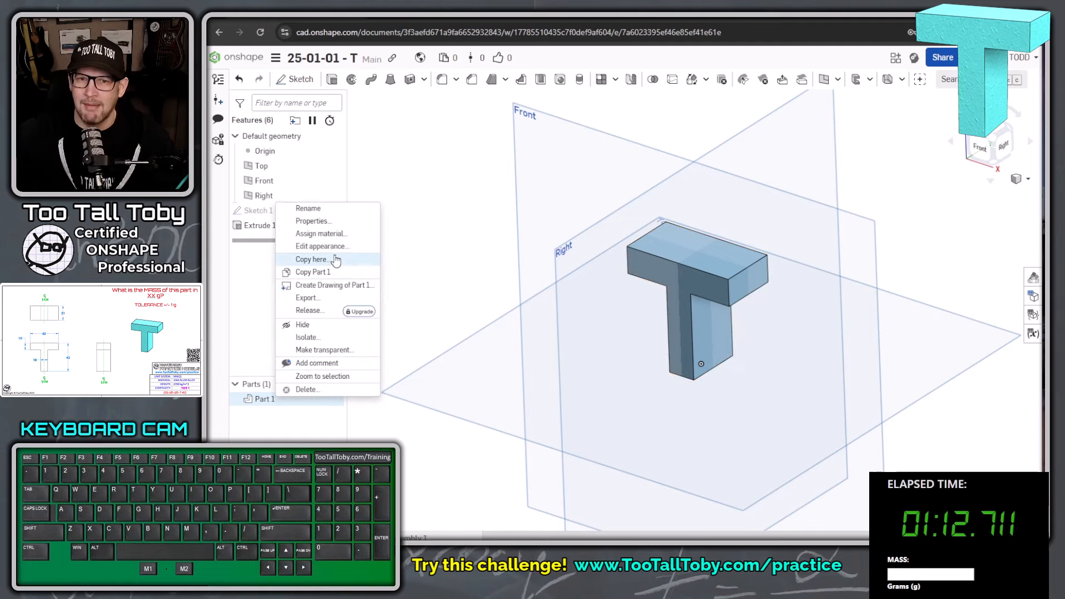
left_click(337, 234)
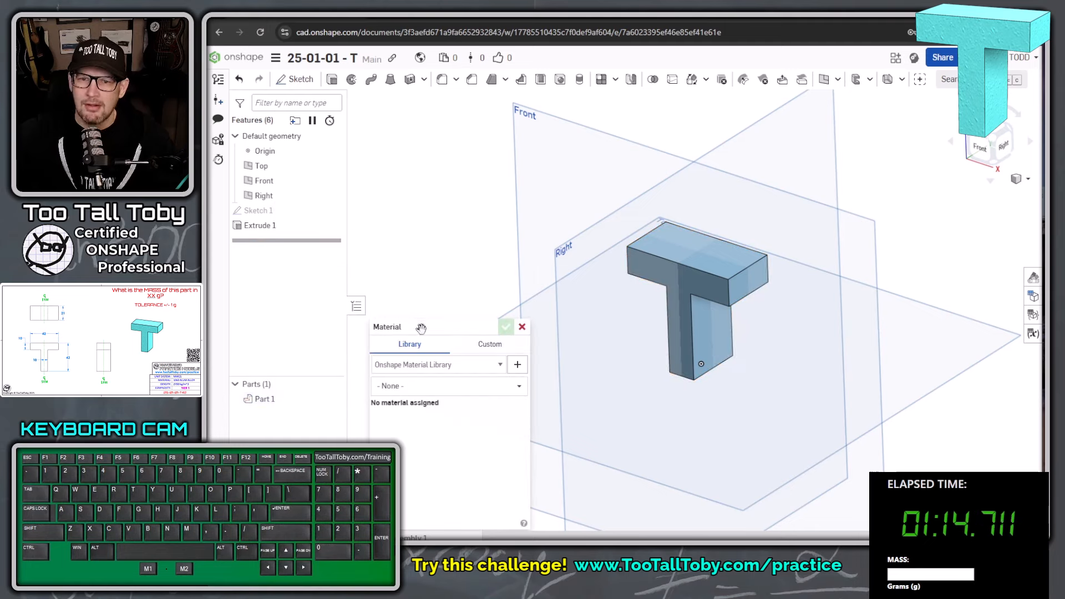
left_click_drag(421, 328, 435, 154)
left_click(481, 194)
left_click(443, 221)
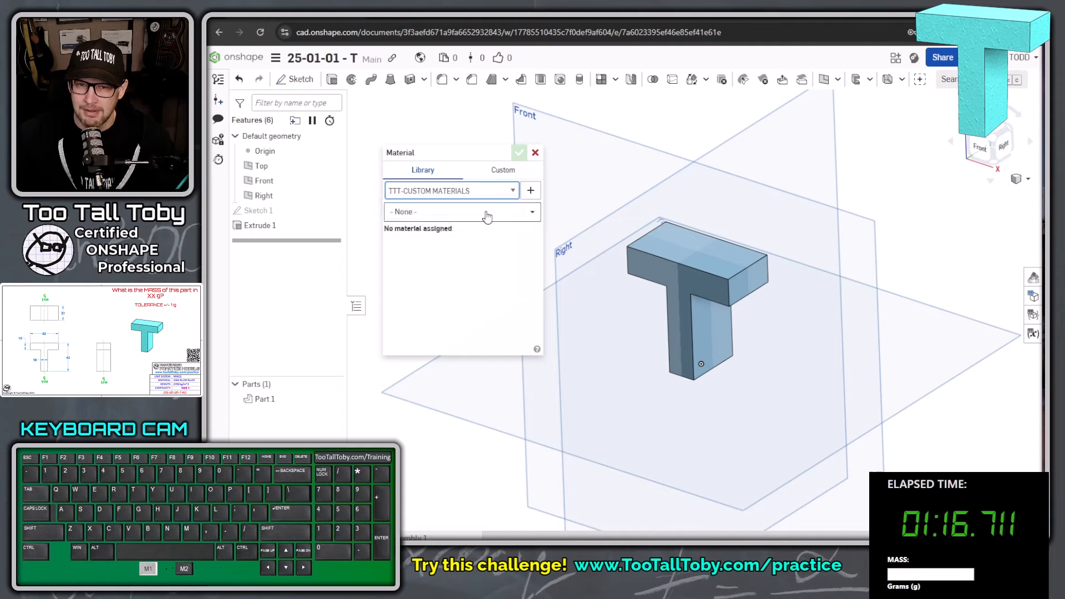
left_click(488, 213)
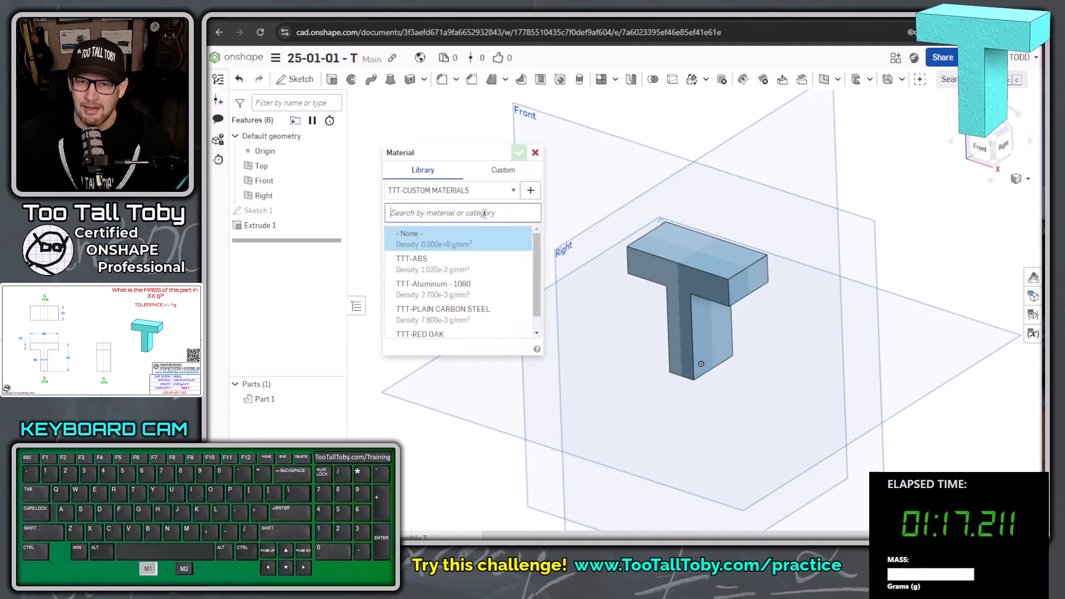
left_click(460, 291)
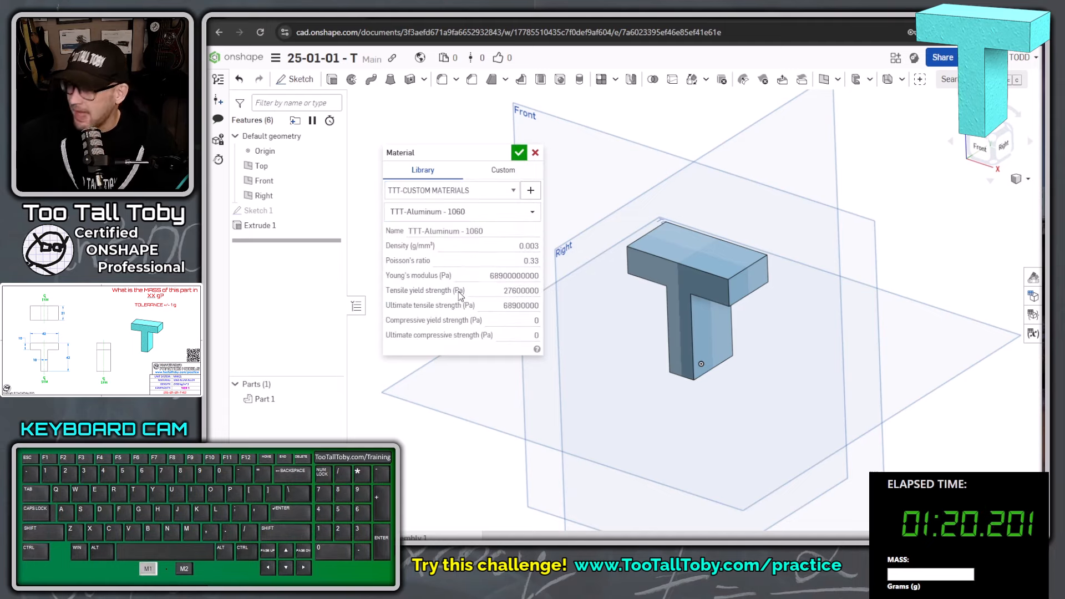
left_click(519, 153)
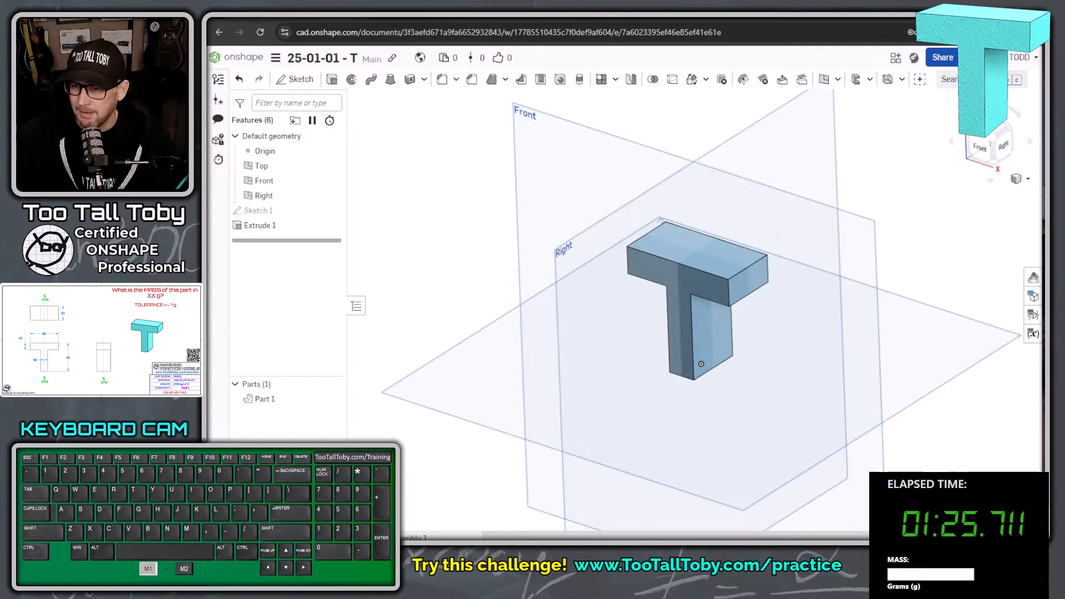
Evaluate the T part's mass properties and enter 42 grams as the answer in the challenge timer
key("m")
left_click(727, 283)
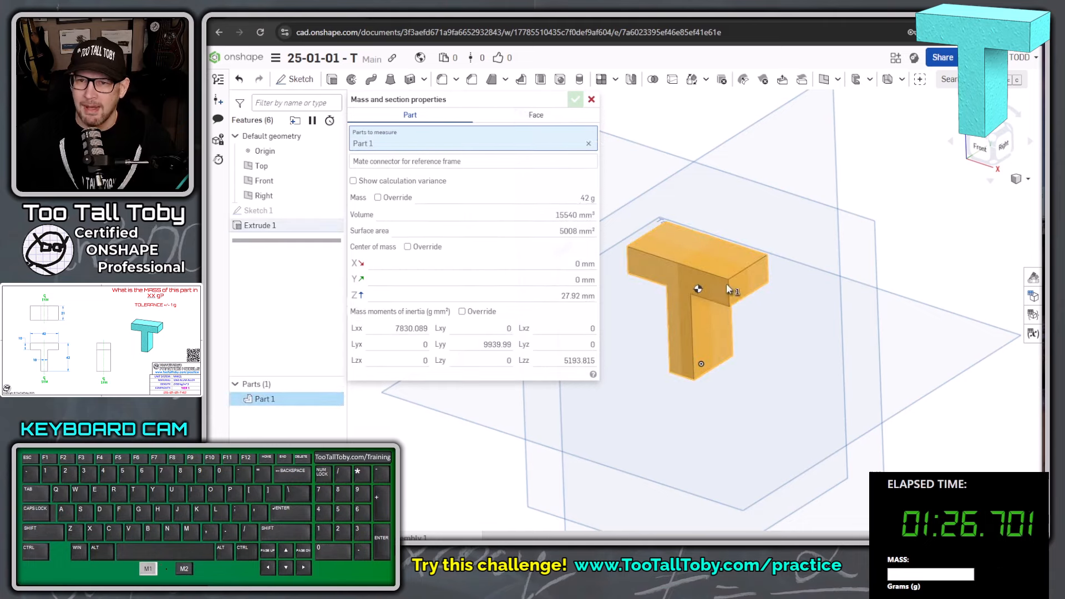
mouse_move(586, 203)
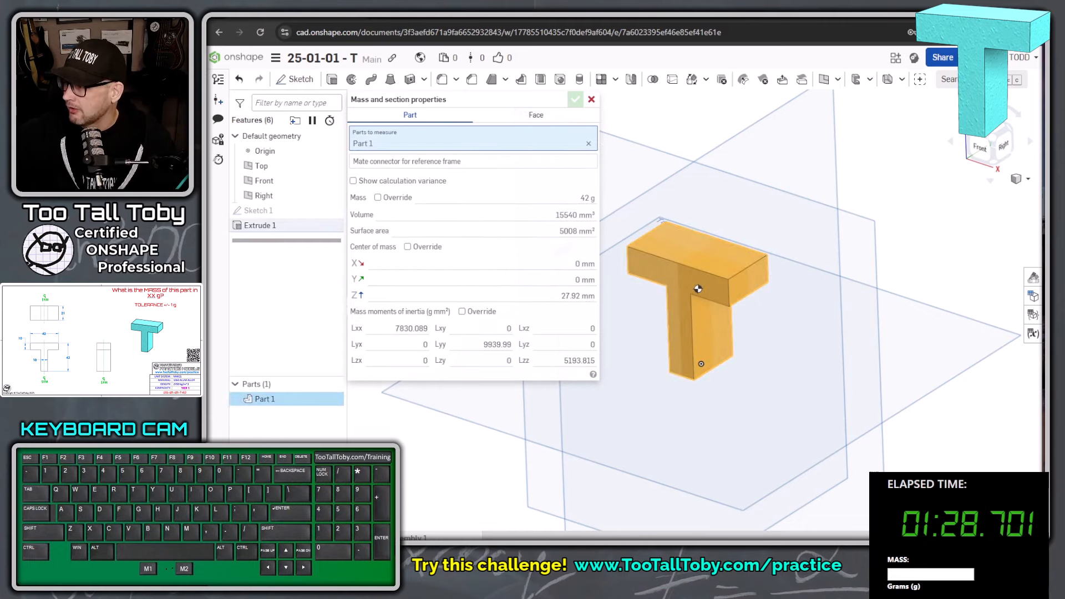
left_click(900, 574)
type("42")
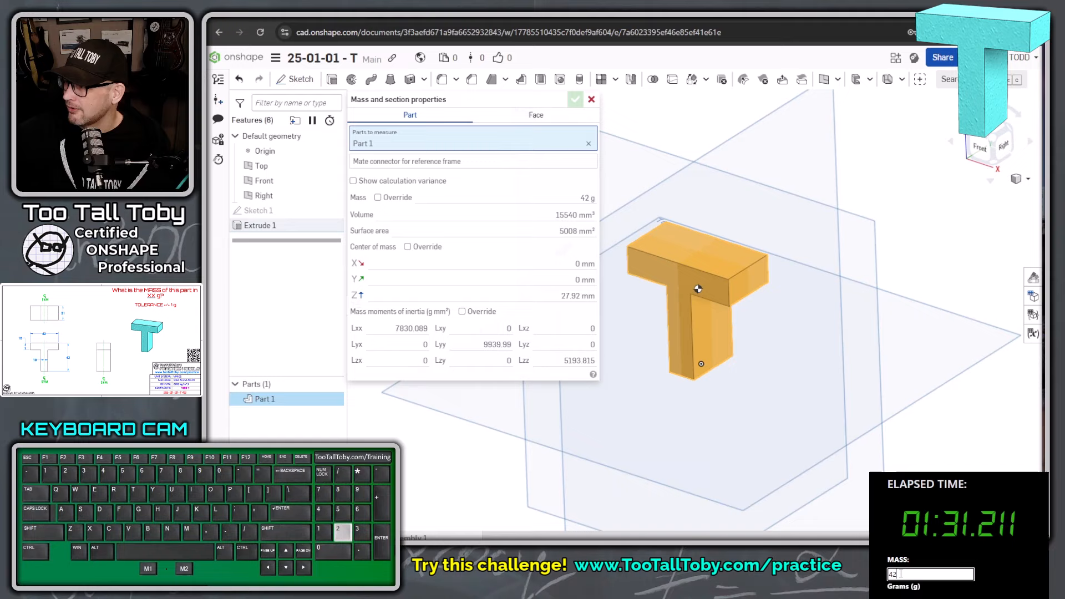
key("Return")
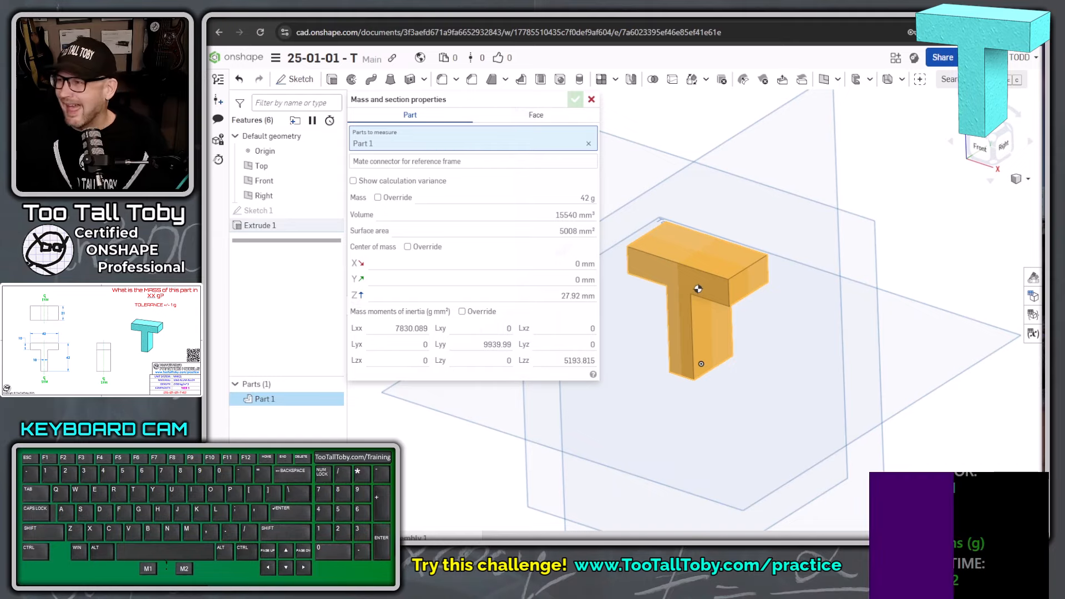
Bring up the practice website, submit the result in place of the previous time, and view the model's time comparison
left_click_drag(1049, 32, 496, 36)
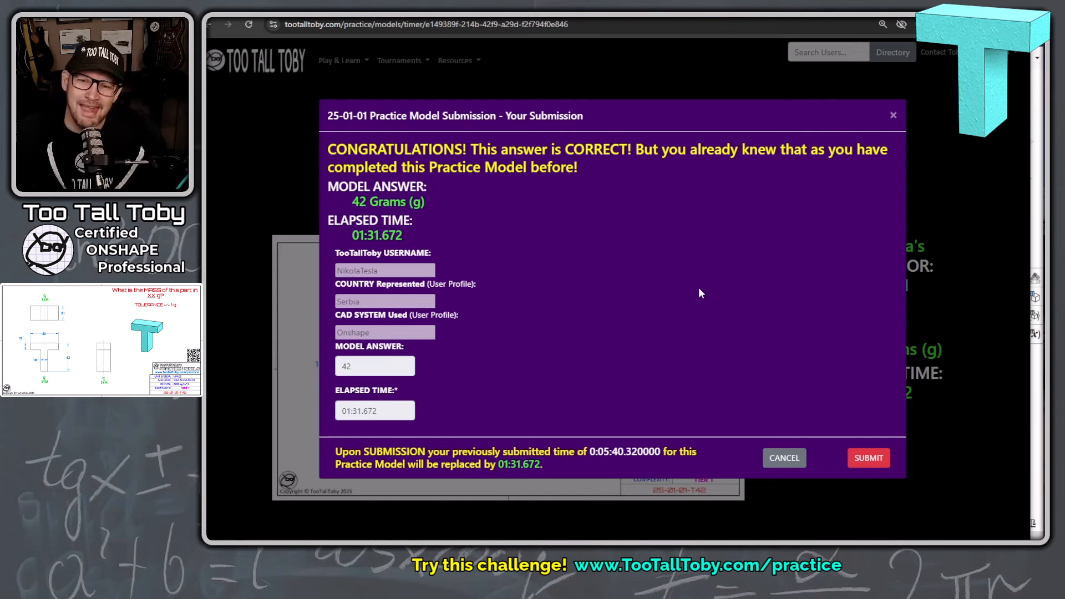
left_click(862, 455)
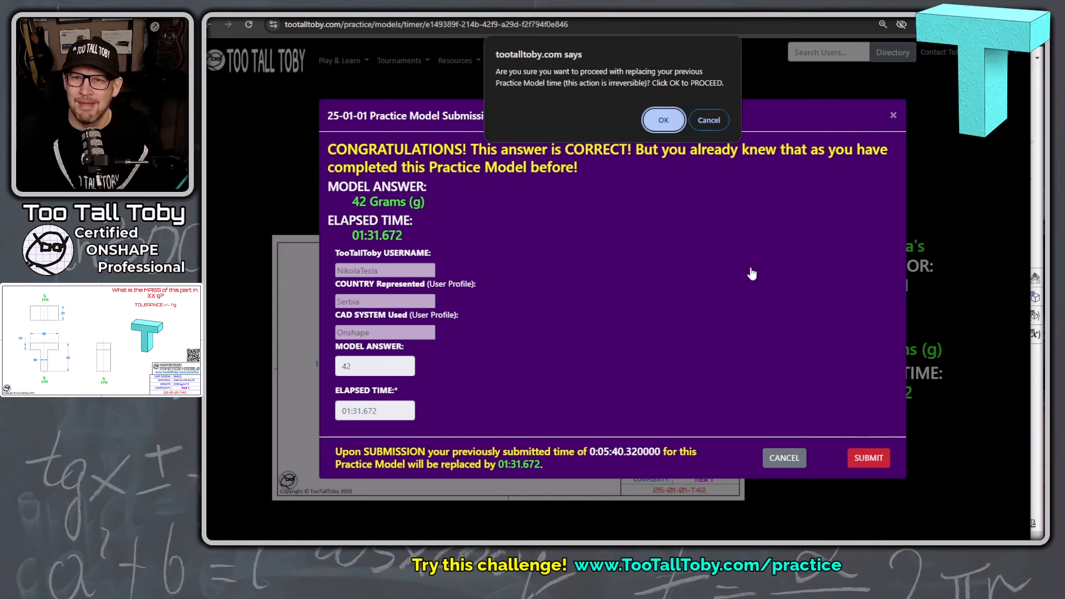
left_click(661, 120)
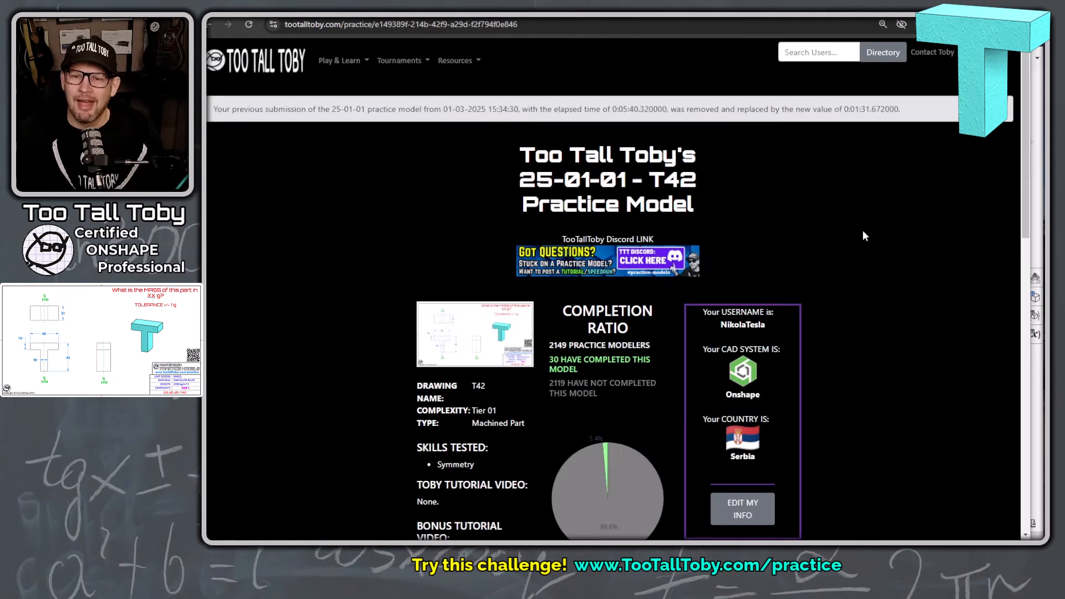
scroll(863, 236, "down", 8)
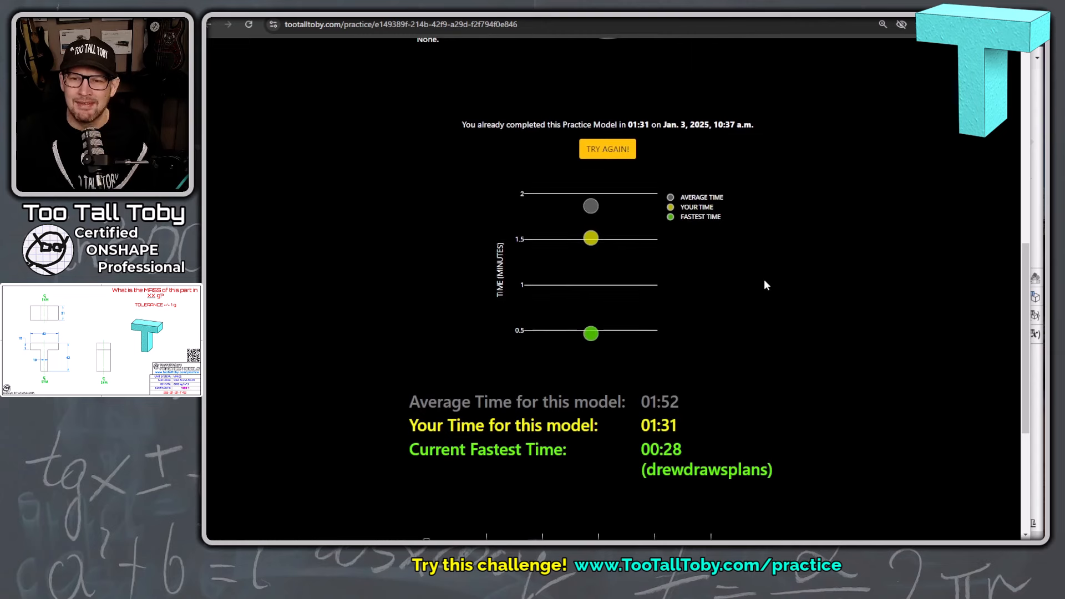